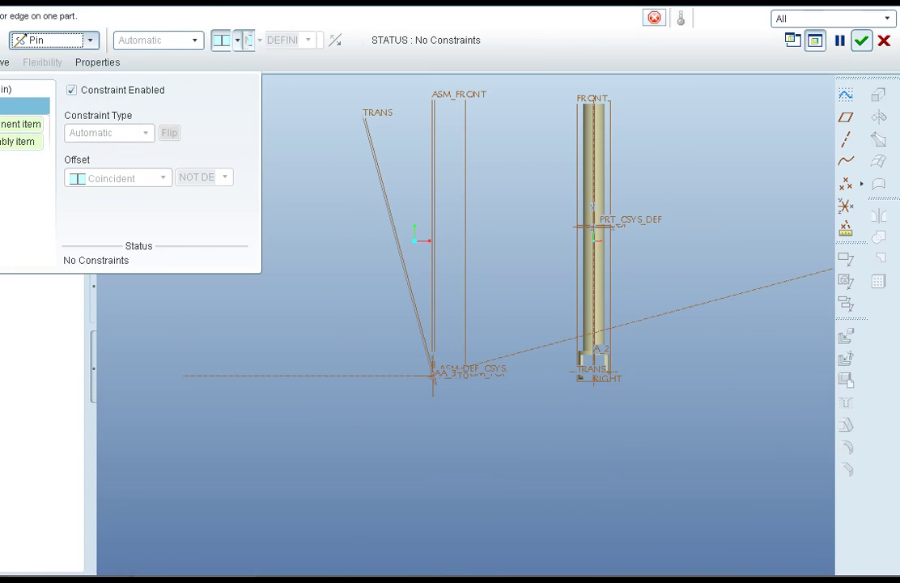
# Align the rod's A_1 axis with assembly axis AA_1 and its TRANS plane with ASM_RIGHT for the pin connection.
pyautogui.click(593, 217)
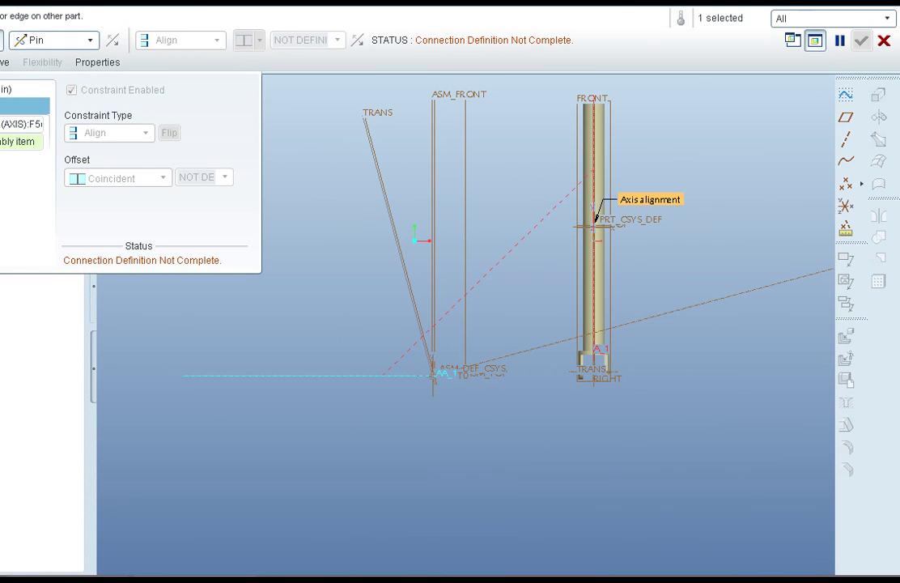
pyautogui.click(364, 375)
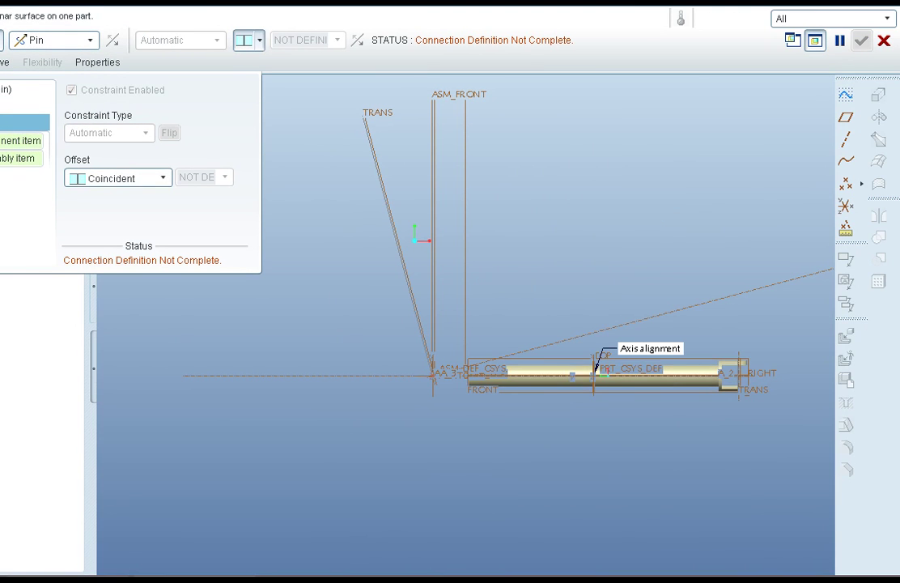
pyautogui.scroll(-6, 785, 383)
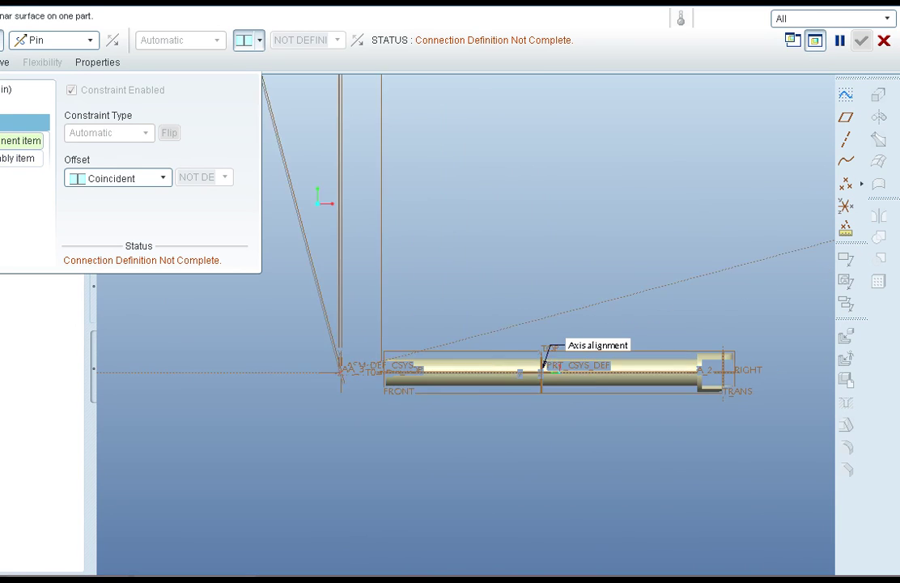
pyautogui.moveTo(712, 374); pyautogui.dragTo(611, 391, button='middle')
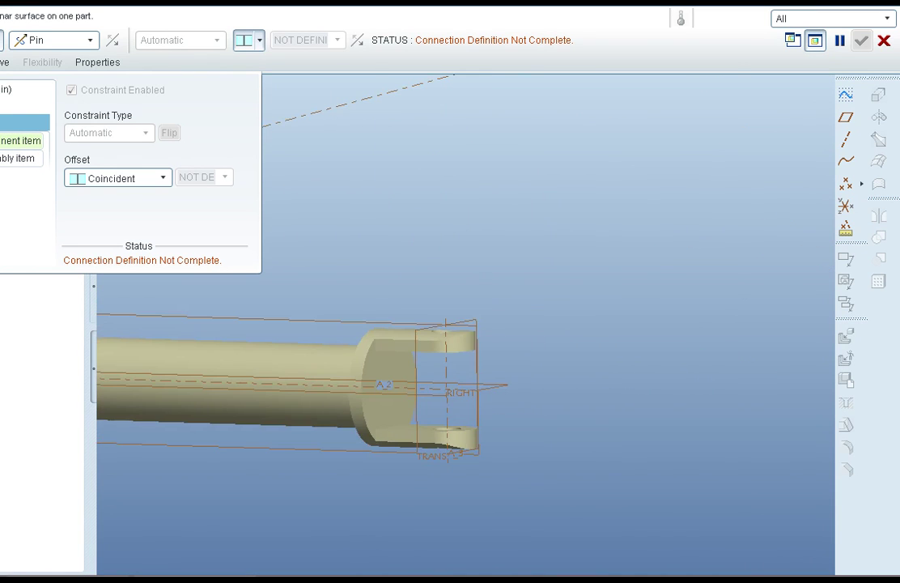
pyautogui.click(419, 423)
pyautogui.scroll(4, 651, 356)
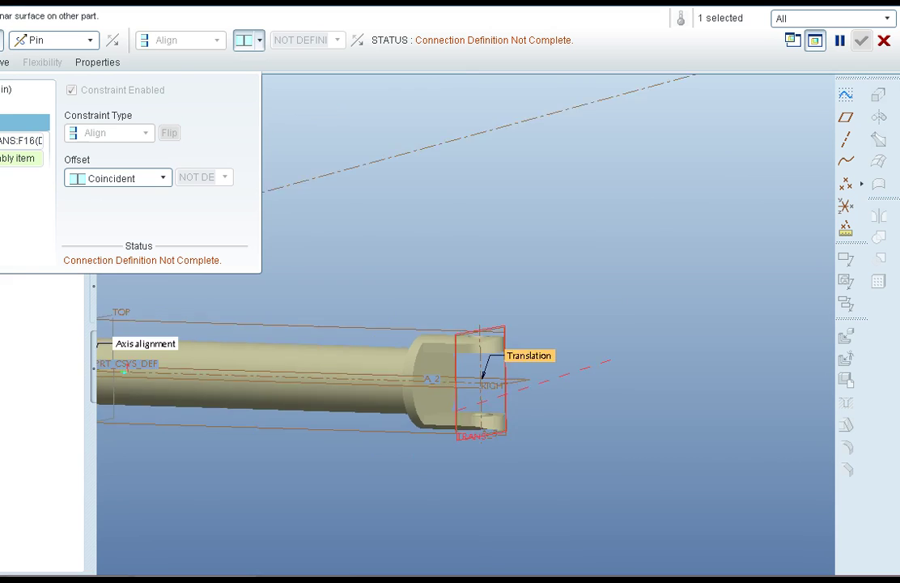
pyautogui.scroll(4, 388, 378)
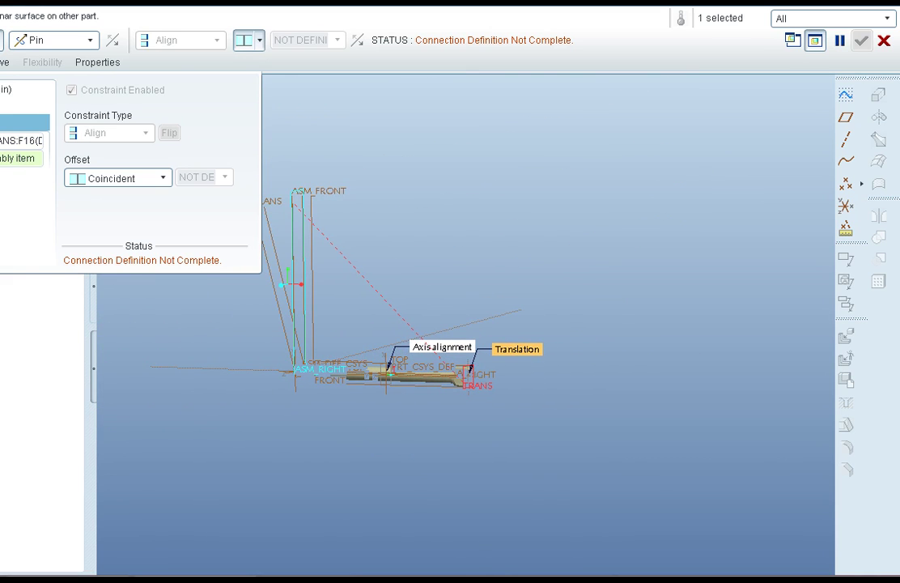
pyautogui.click(293, 200)
pyautogui.scroll(-8, 292, 362)
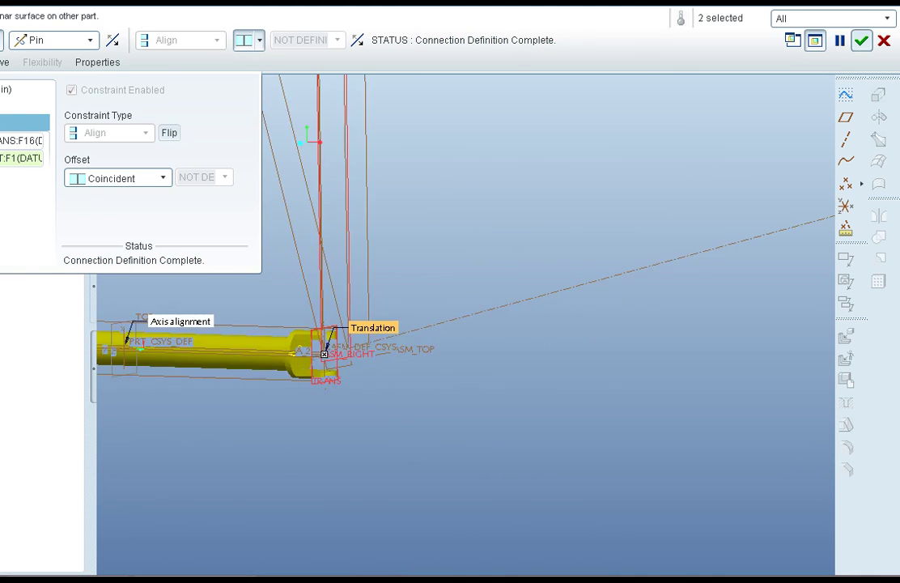
pyautogui.scroll(2, 414, 348)
pyautogui.moveTo(415, 348); pyautogui.dragTo(455, 348, button='middle')
pyautogui.scroll(-2, 515, 361)
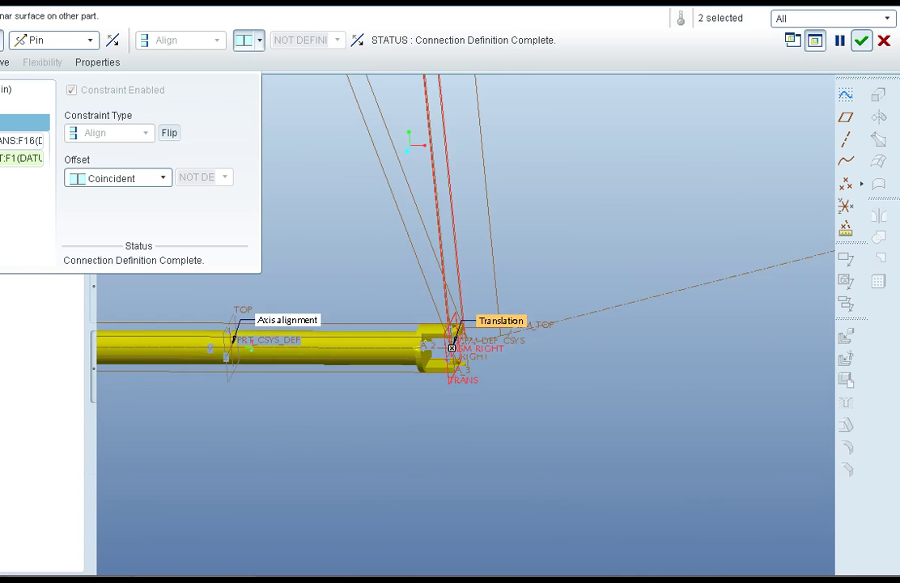
# Define the rod's rotation zero between its RIGHT plane and ASM_TOP at 0.00 with regeneration enabled, and accept the placement.
pyautogui.click(23, 175)
pyautogui.click(20, 157)
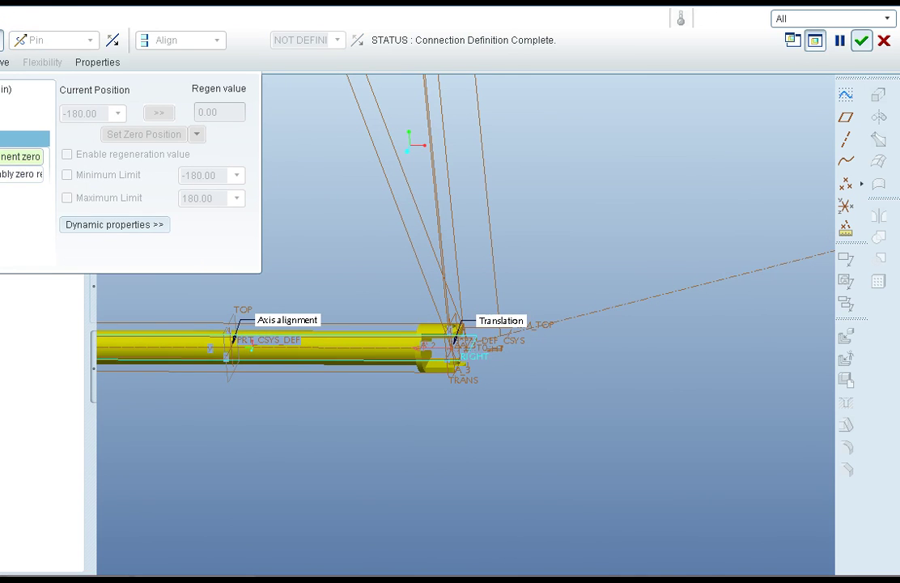
pyautogui.moveTo(530, 376); pyautogui.dragTo(496, 402, button='middle')
pyautogui.scroll(-2, 497, 402)
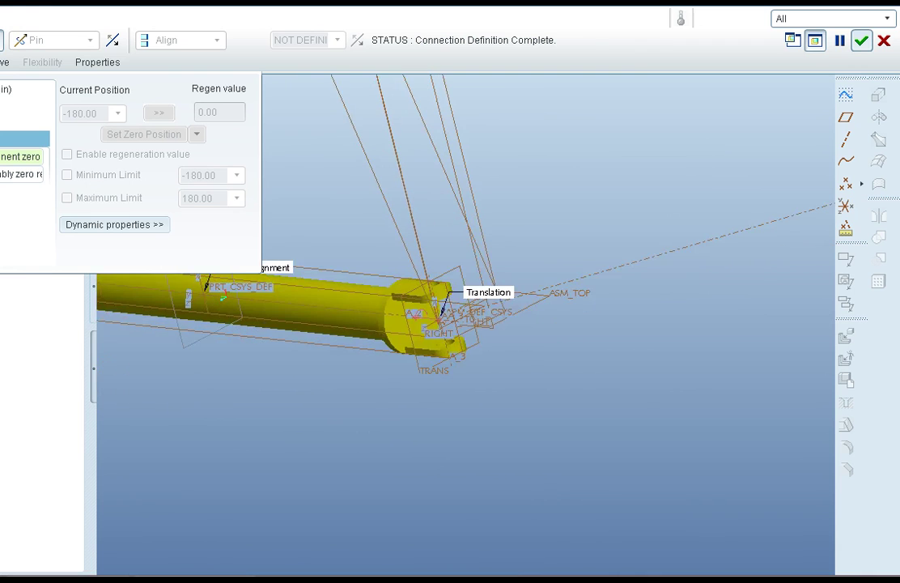
pyautogui.click(439, 334)
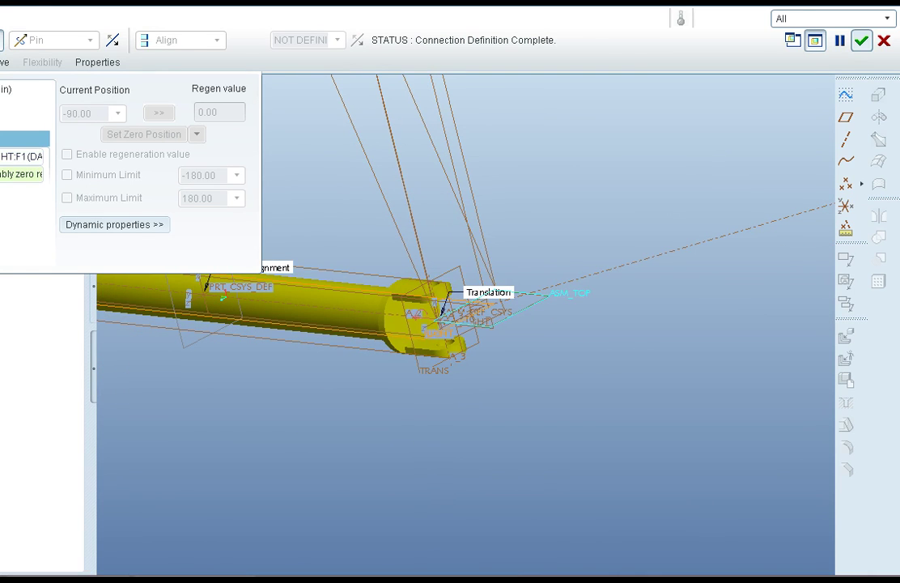
pyautogui.click(570, 293)
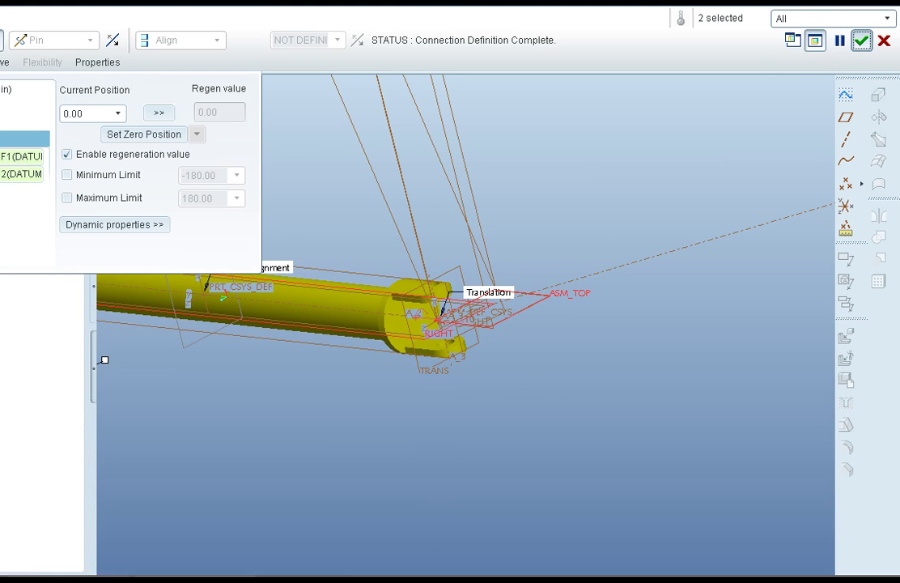
pyautogui.click(861, 41)
# Test the rod's pin rotation by moving it about its axis, and regenerate the assembly.
pyautogui.scroll(2, 396, 203)
pyautogui.scroll(-5, 399, 220)
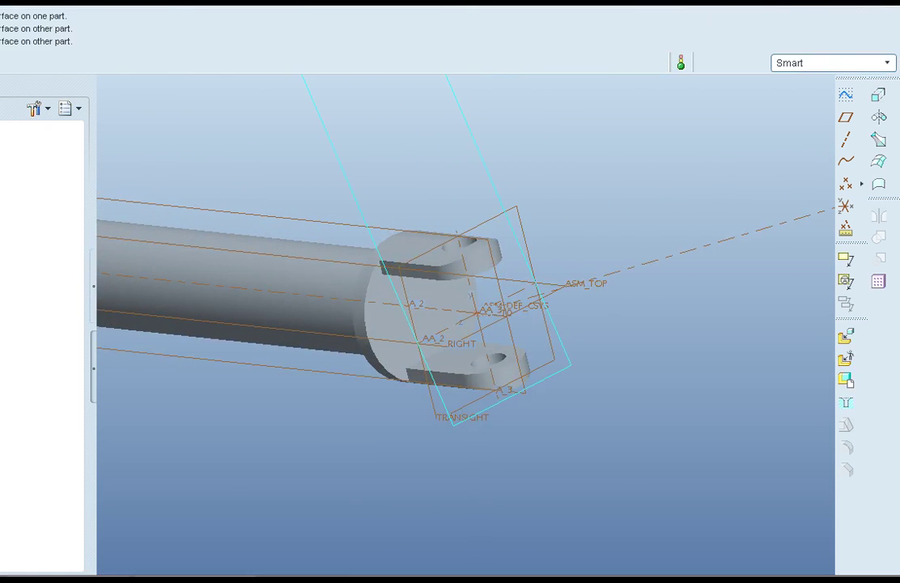
pyautogui.scroll(2, 412, 332)
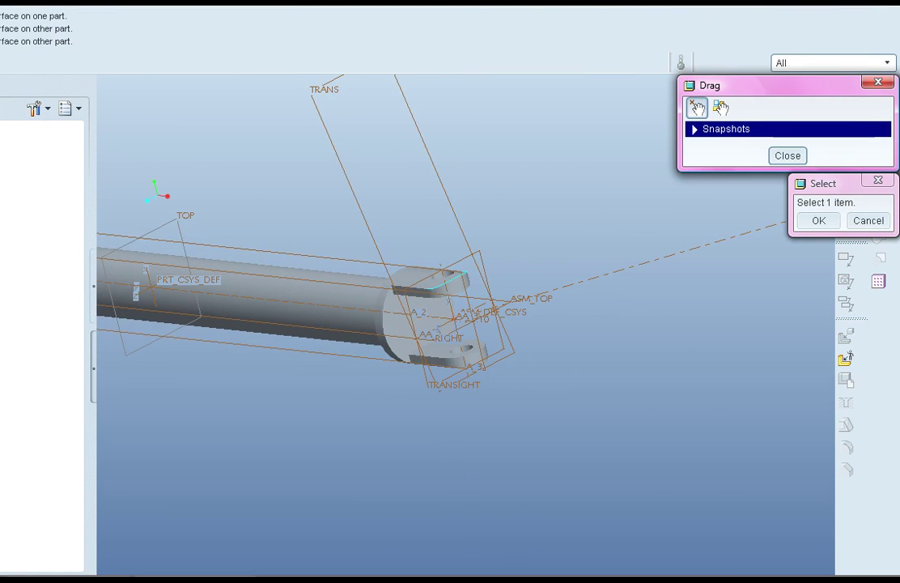
pyautogui.click(445, 279)
pyautogui.click(434, 290)
pyautogui.middleClick(434, 290)
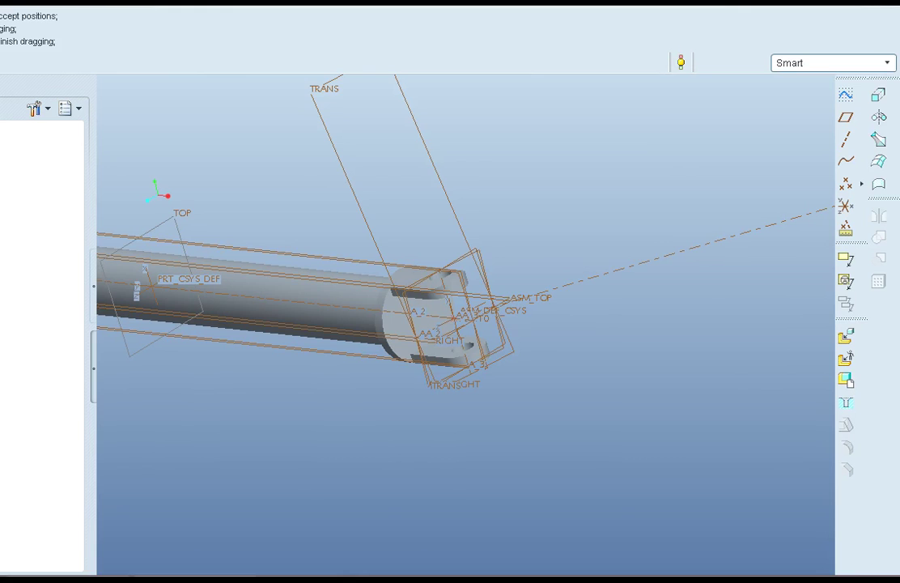
pyautogui.scroll(2, 267, 348)
pyautogui.scroll(-2, 413, 309)
# Add multi_connect.prt to the assembly and set its connection type to Pin.
pyautogui.moveTo(413, 309); pyautogui.dragTo(398, 321, button='middle')
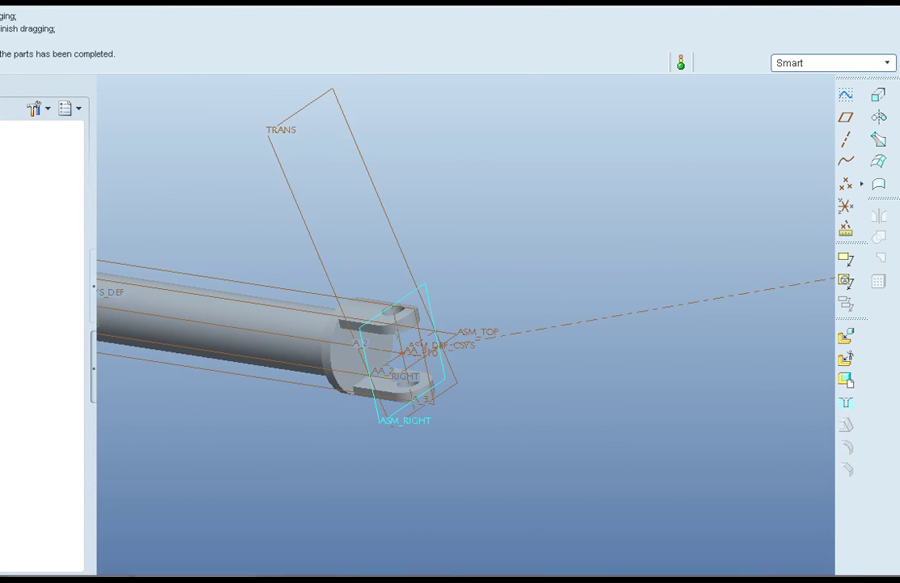
pyautogui.moveTo(443, 399); pyautogui.dragTo(458, 380, button='middle')
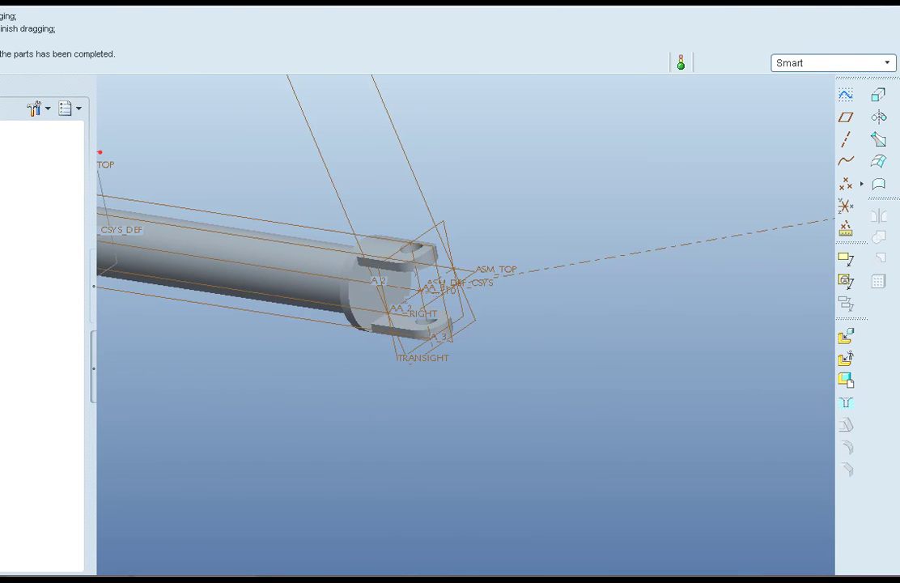
pyautogui.click(846, 336)
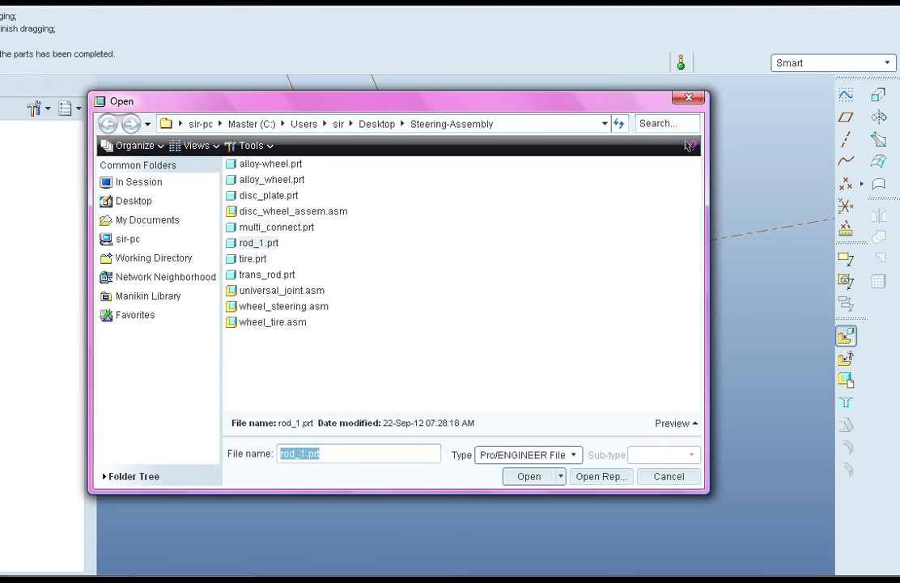
pyautogui.click(276, 227)
pyautogui.click(530, 476)
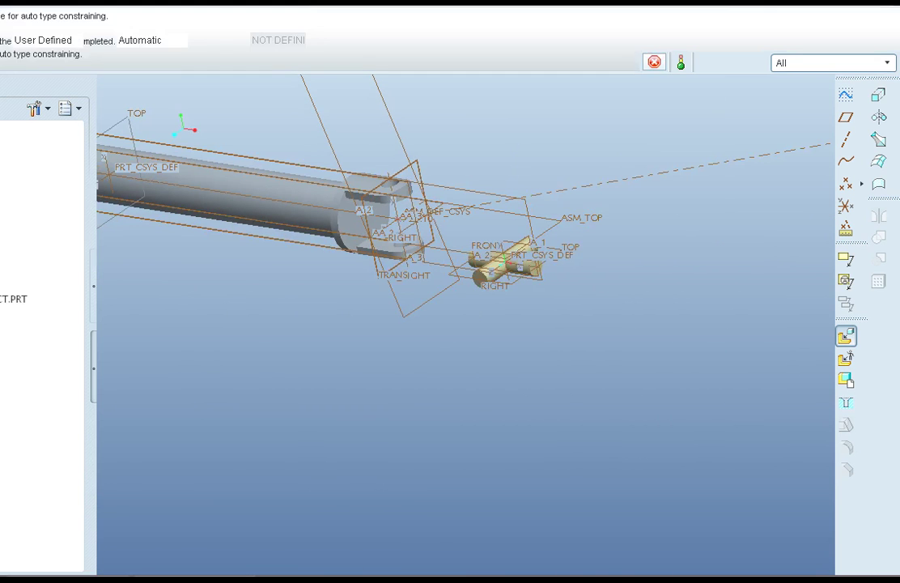
pyautogui.scroll(-3, 476, 156)
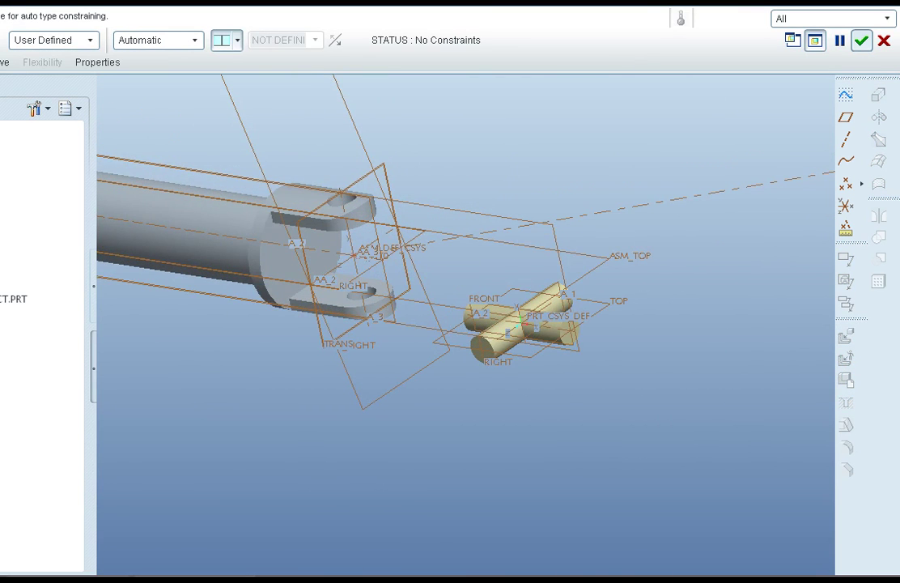
pyautogui.keyDown('shift'); pyautogui.moveTo(399, 311); pyautogui.dragTo(408, 379, button='middle'); pyautogui.keyUp('shift')
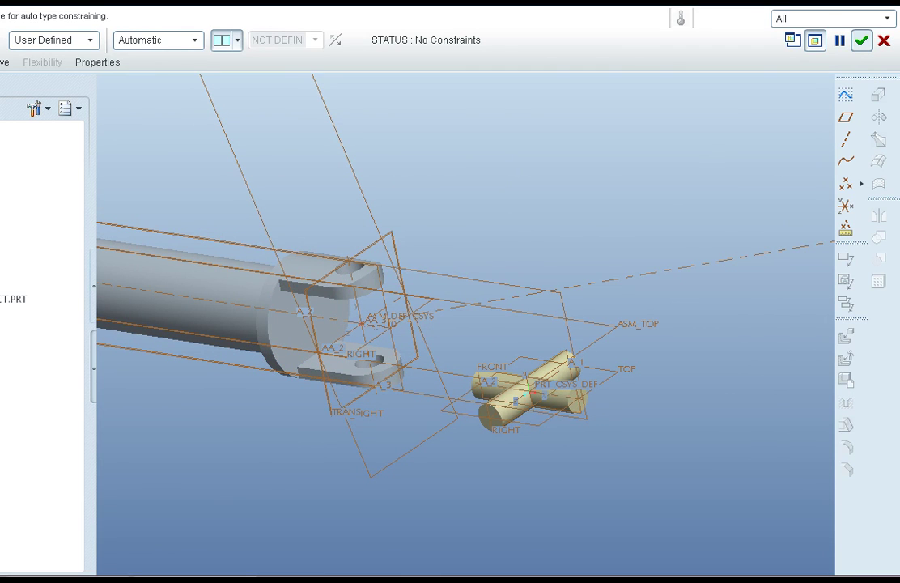
pyautogui.click(53, 40)
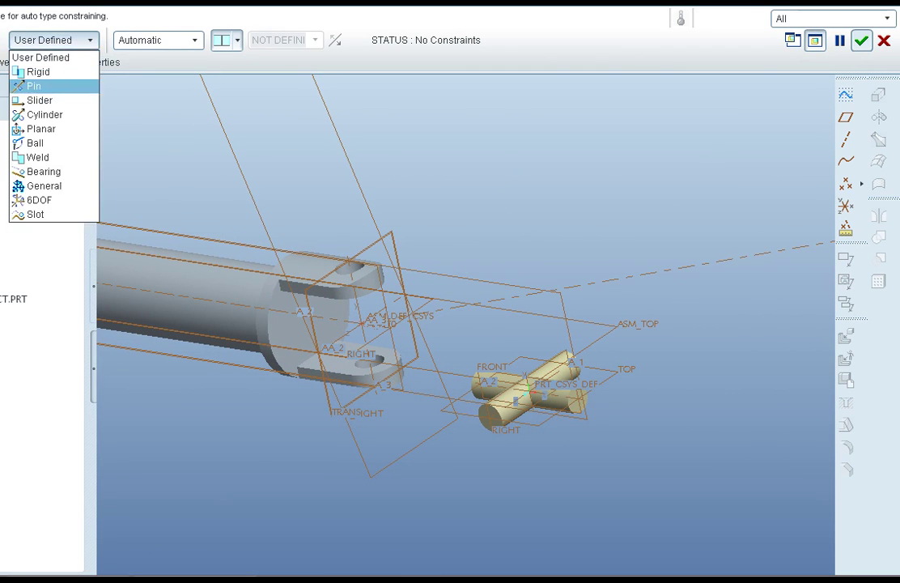
pyautogui.click(33, 75)
pyautogui.scroll(-2, 529, 442)
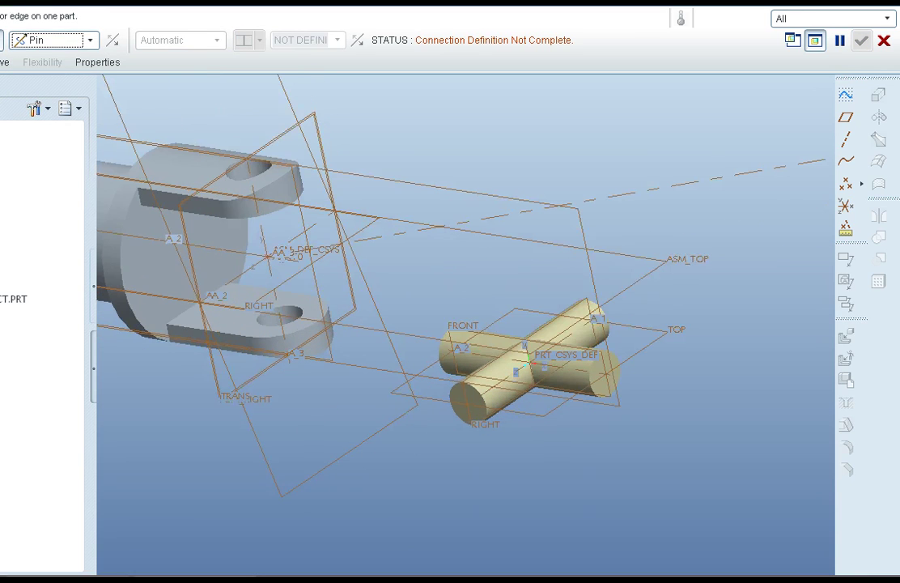
pyautogui.click(500, 381)
pyautogui.click(248, 269)
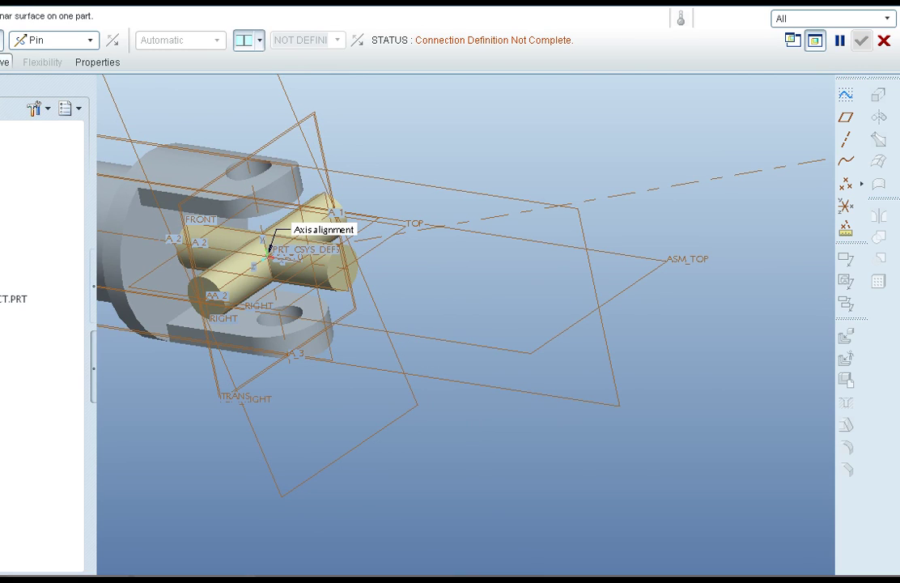
pyautogui.click(0, 62)
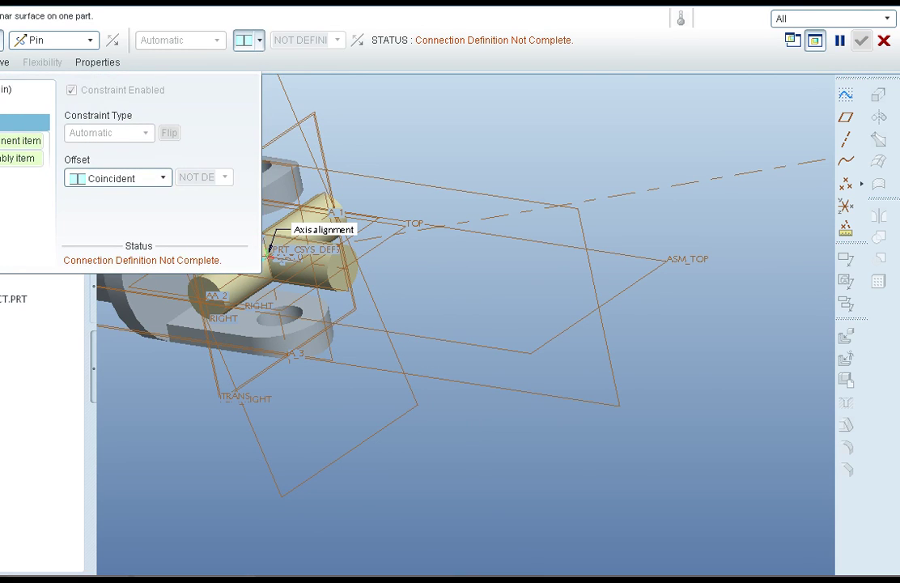
pyautogui.click(1, 106)
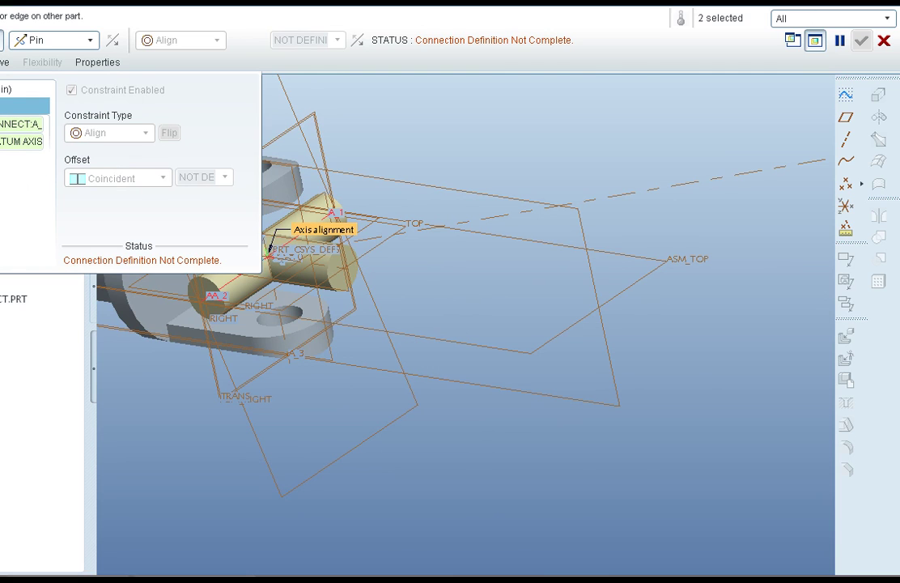
pyautogui.rightClick(8, 121)
pyautogui.click(8, 125)
pyautogui.rightClick(8, 144)
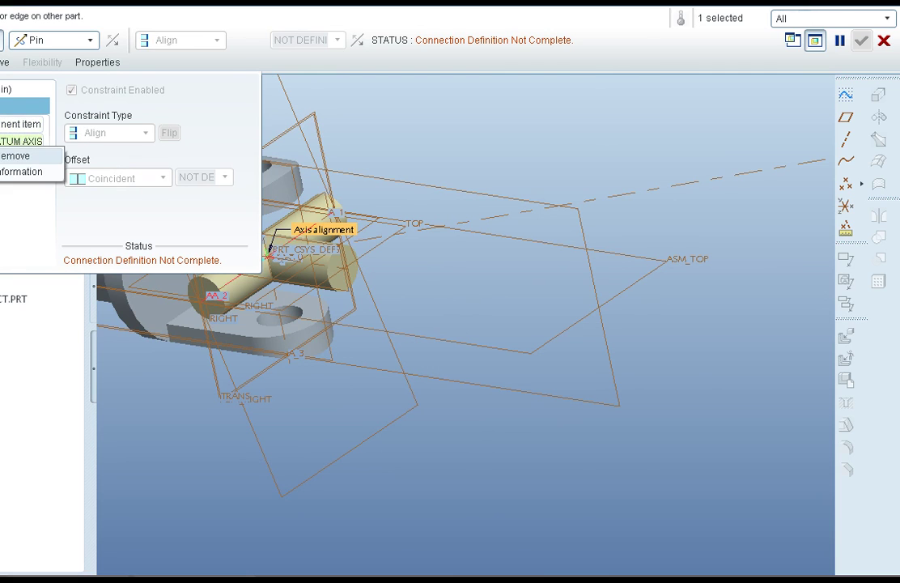
pyautogui.click(15, 156)
# Translate the cross-shaped connector out of the rod's fork into the open space in front of it.
pyautogui.click(4, 62)
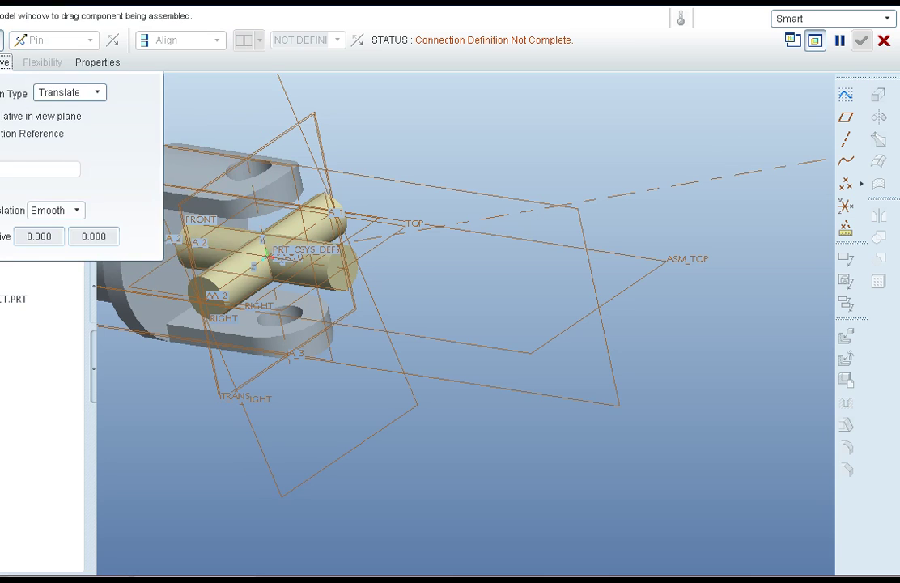
pyautogui.click(275, 263)
pyautogui.click(534, 288)
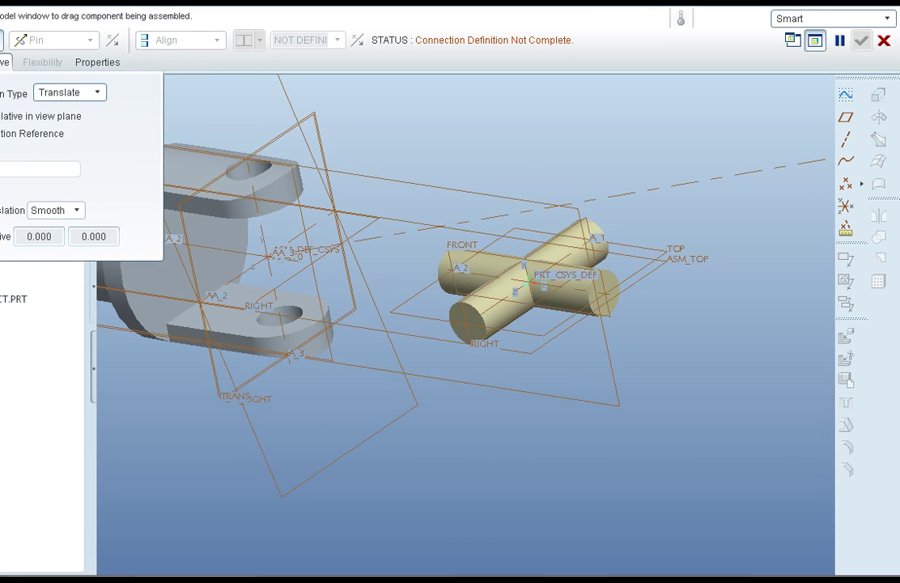
# Align the connector's A_2 axis with the A_3 axis through the rod's fork holes.
pyautogui.click(0, 62)
pyautogui.click(17, 124)
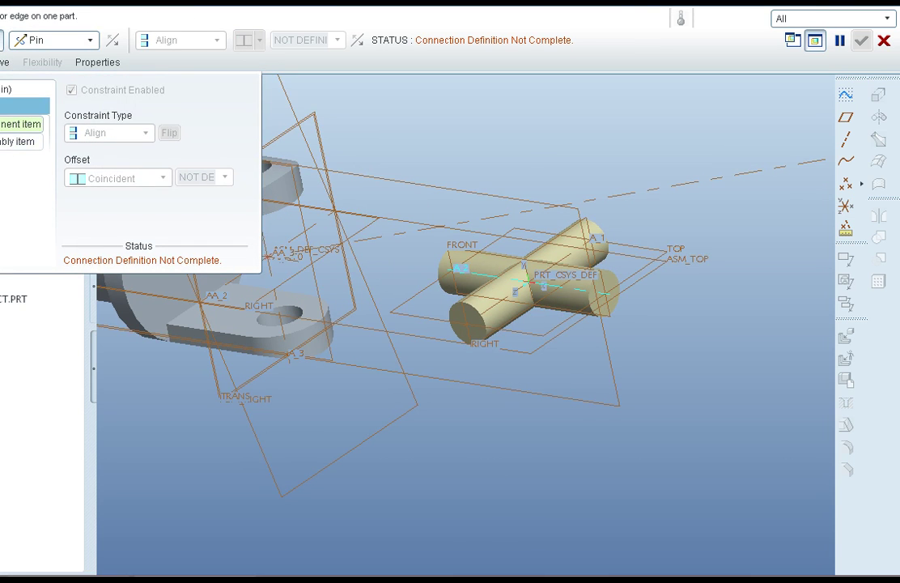
pyautogui.click(477, 273)
pyautogui.scroll(1, 295, 292)
pyautogui.click(362, 354)
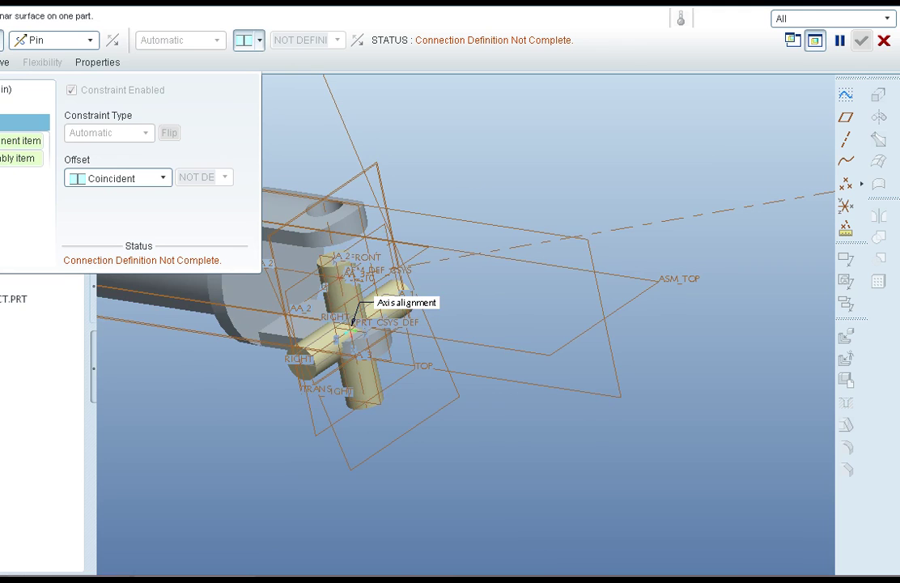
# Constrain the connector's pin translation by making its RIGHT plane coincident with the rod's RIGHT plane, and accept the placement.
pyautogui.scroll(1, 367, 232)
pyautogui.scroll(-2, 377, 254)
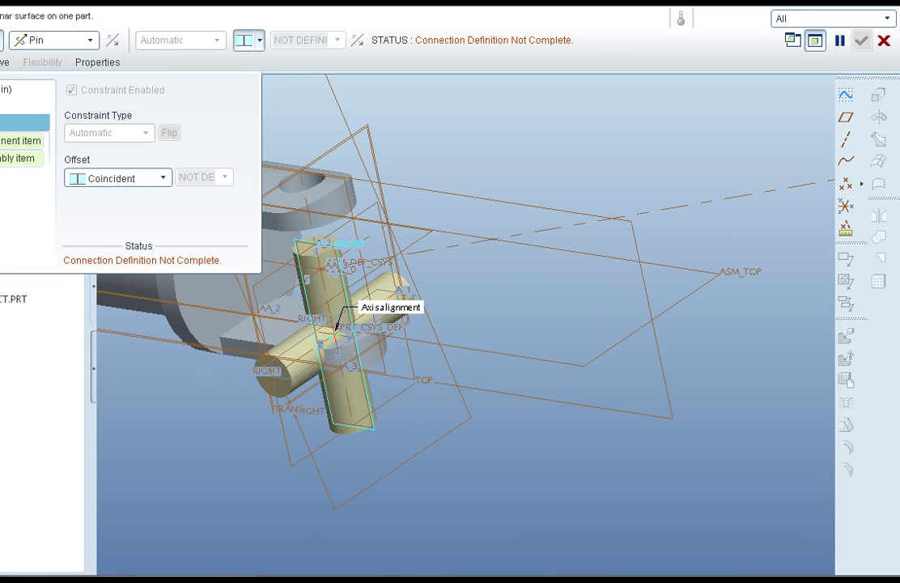
pyautogui.keyDown('shift'); pyautogui.moveTo(408, 278); pyautogui.dragTo(431, 322, button='middle'); pyautogui.keyUp('shift')
pyautogui.scroll(-2, 442, 358)
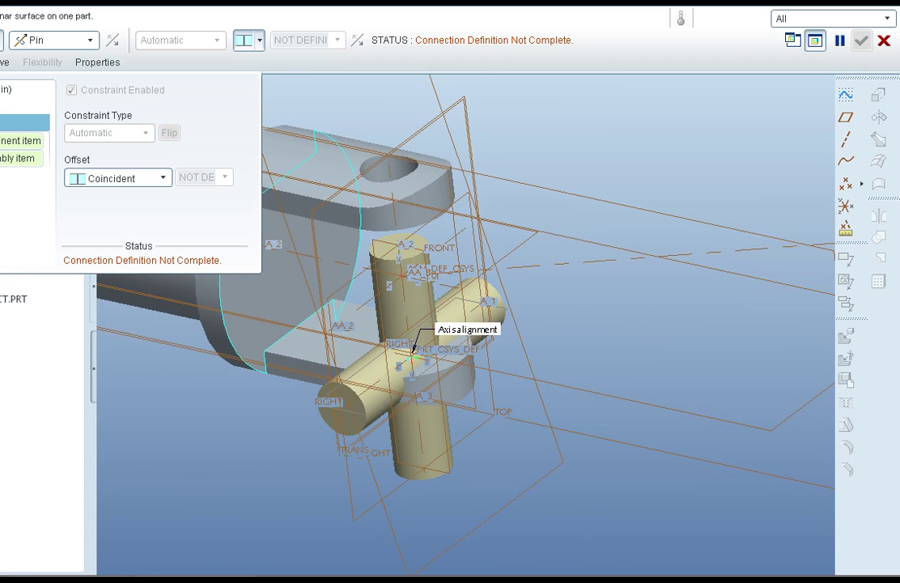
pyautogui.click(20, 140)
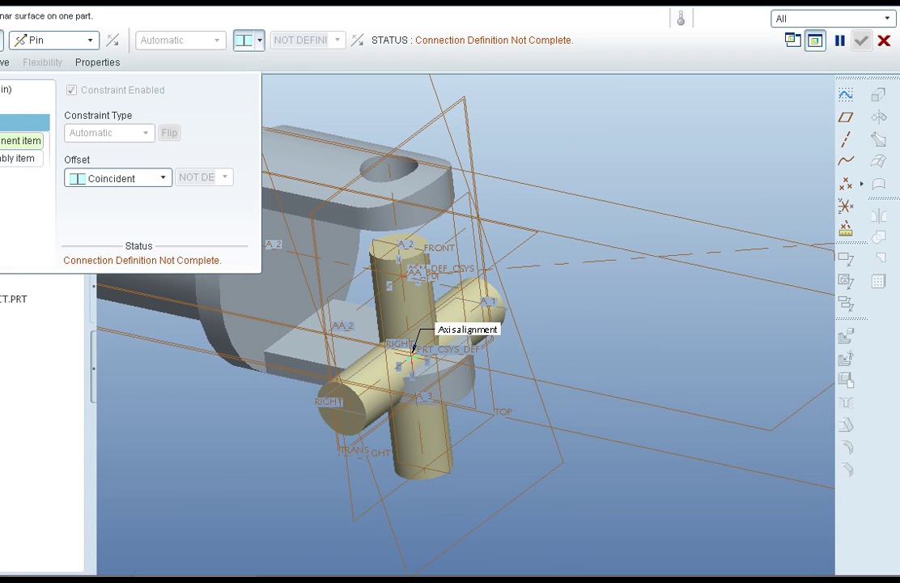
pyautogui.scroll(3, 492, 257)
pyautogui.moveTo(491, 257)
pyautogui.mouseDown(button='middle')
pyautogui.moveTo(478, 332)
pyautogui.moveTo(518, 235)
pyautogui.moveTo(495, 252)
pyautogui.mouseUp(button='middle')
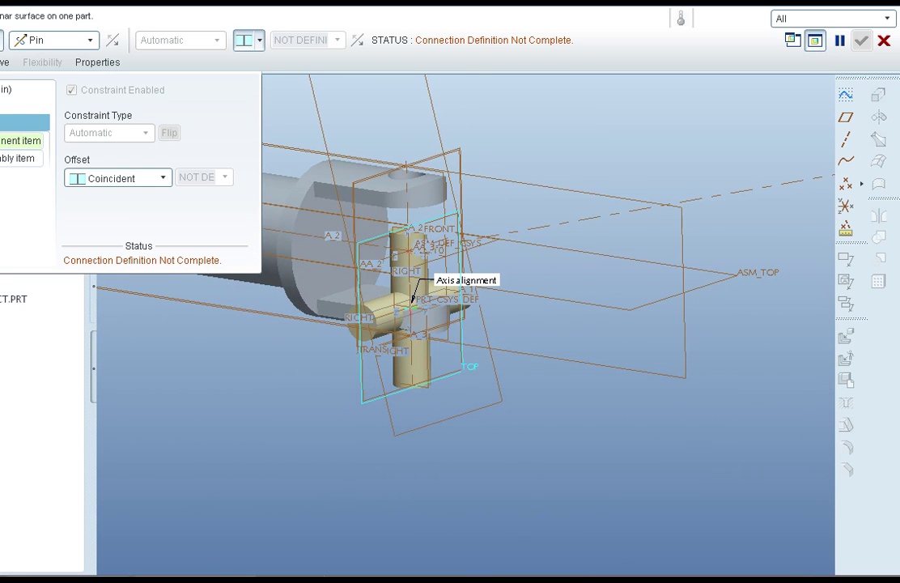
pyautogui.click(405, 311)
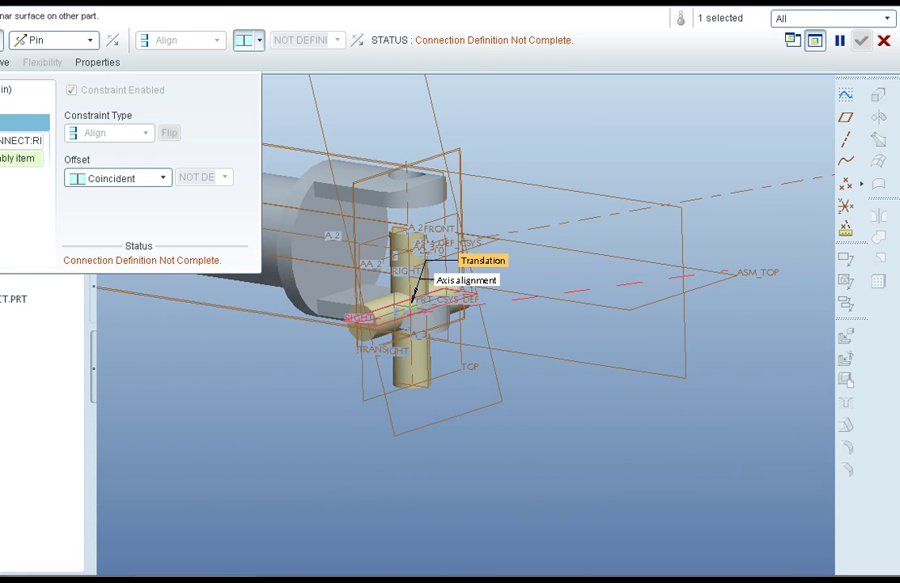
pyautogui.click(408, 250)
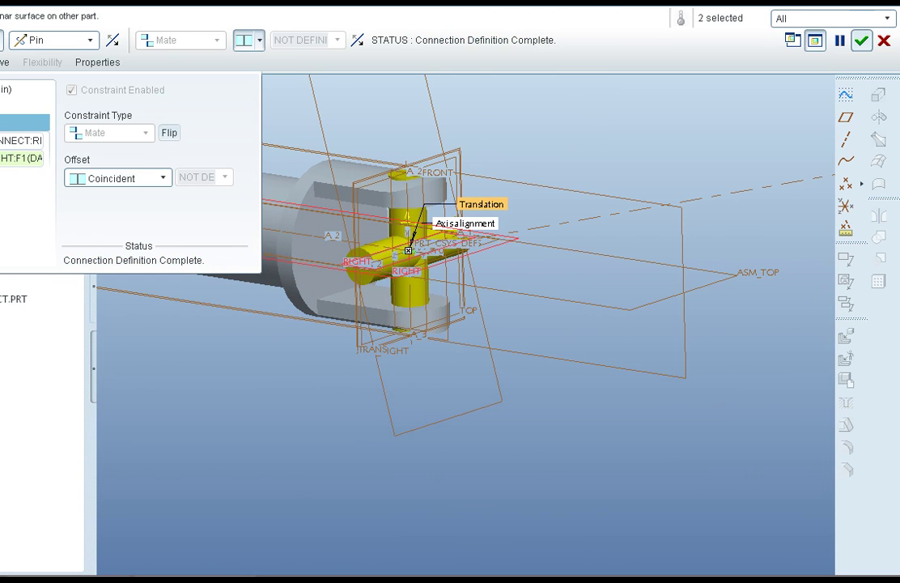
pyautogui.scroll(2, 458, 263)
pyautogui.moveTo(458, 263); pyautogui.dragTo(482, 269, button='middle')
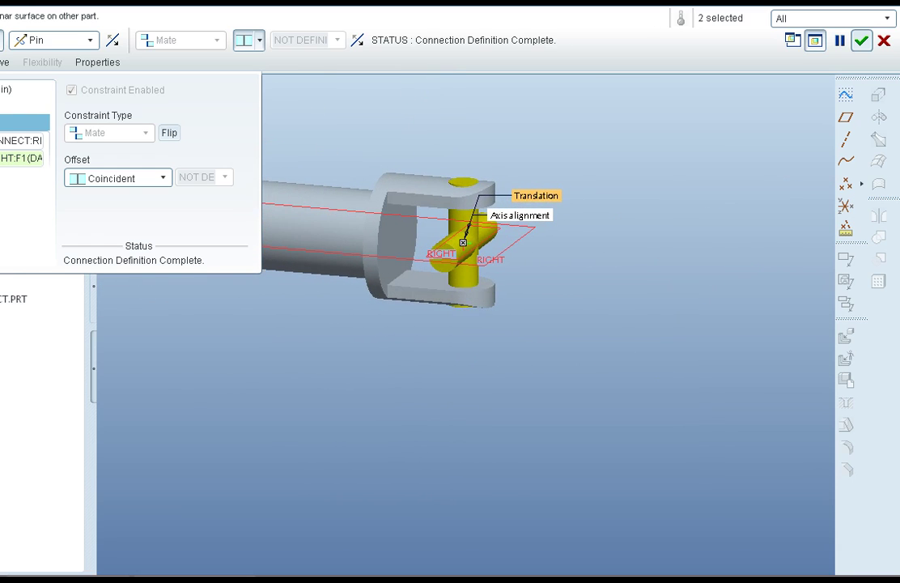
pyautogui.scroll(-1, 473, 246)
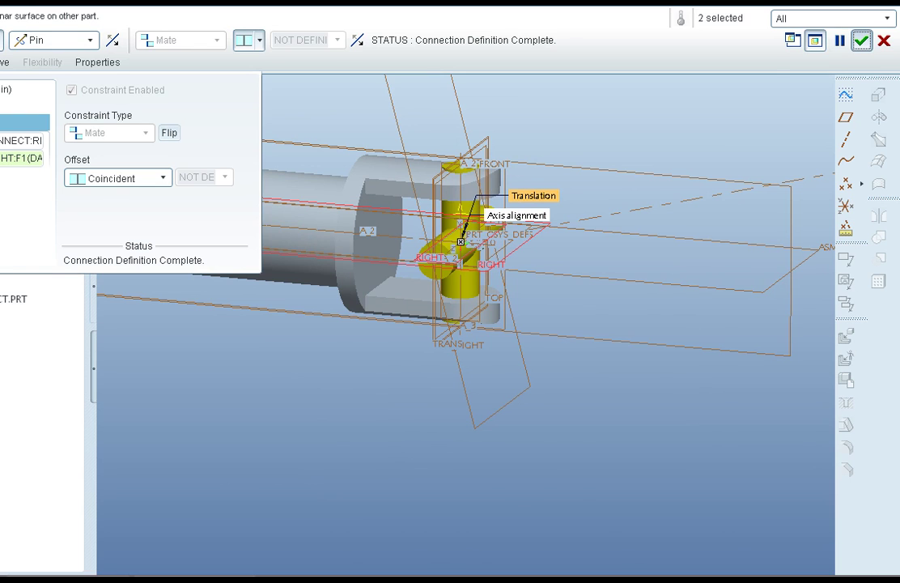
pyautogui.click(861, 40)
# Test the joint's motion by swinging the connector and the forked rod about their pin axes.
pyautogui.moveTo(469, 387); pyautogui.dragTo(469, 385, button='middle')
pyautogui.scroll(-1, 442, 298)
pyautogui.scroll(-1, 453, 296)
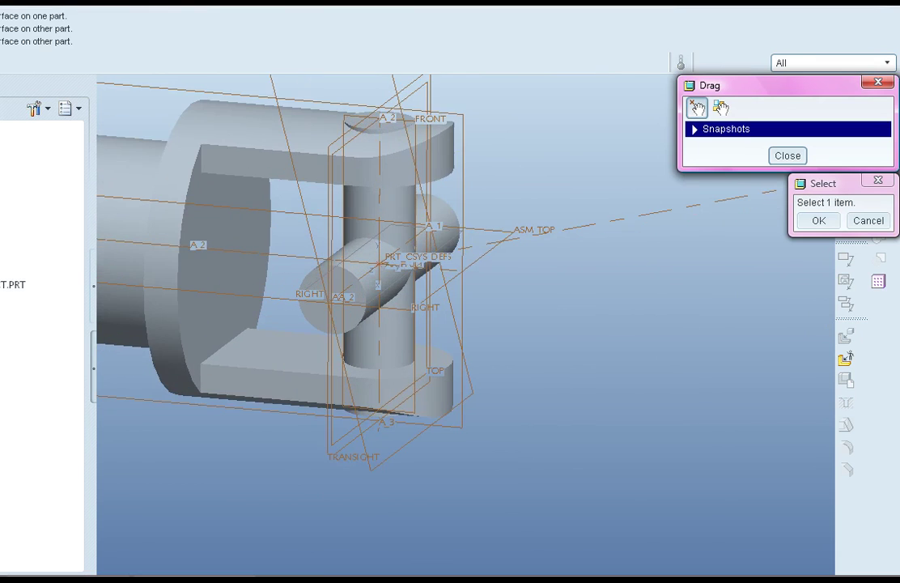
pyautogui.click(361, 300)
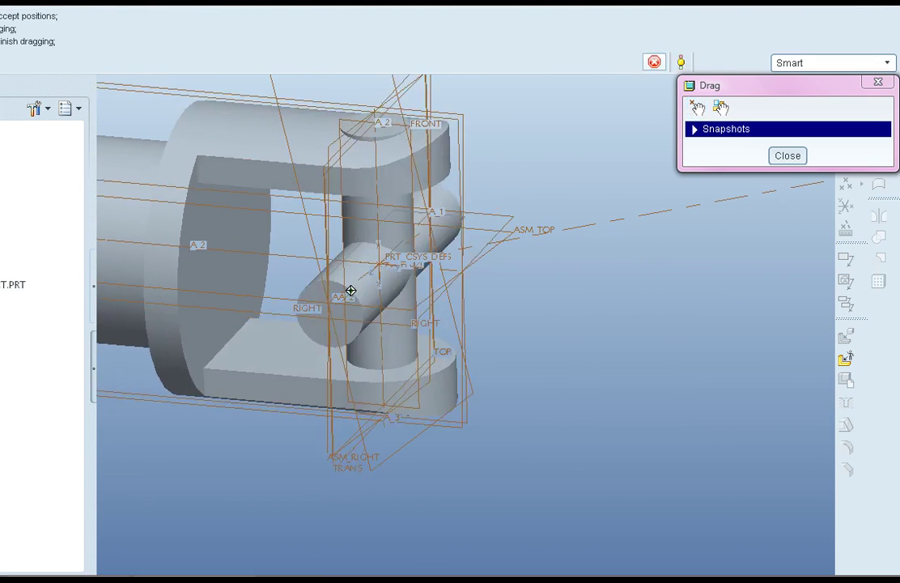
pyautogui.click(390, 254)
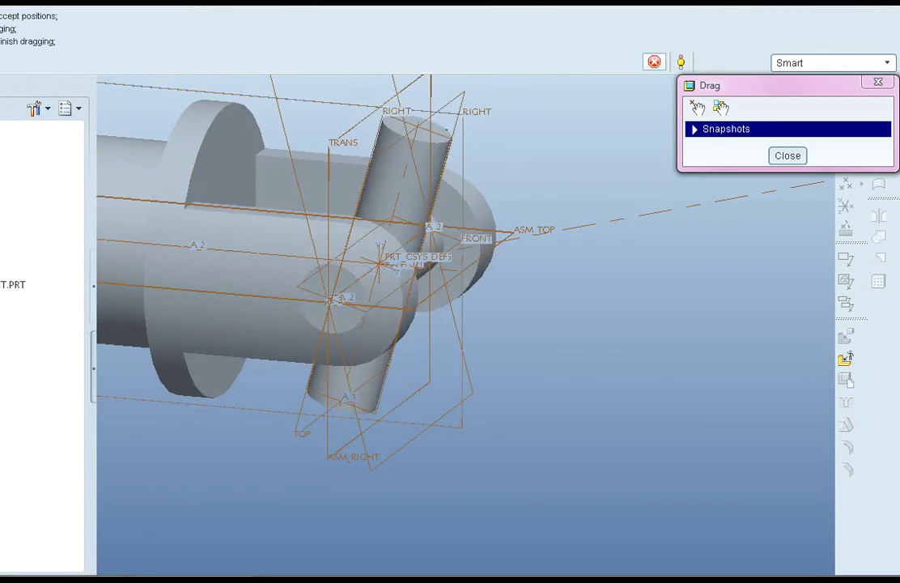
pyautogui.click(355, 113)
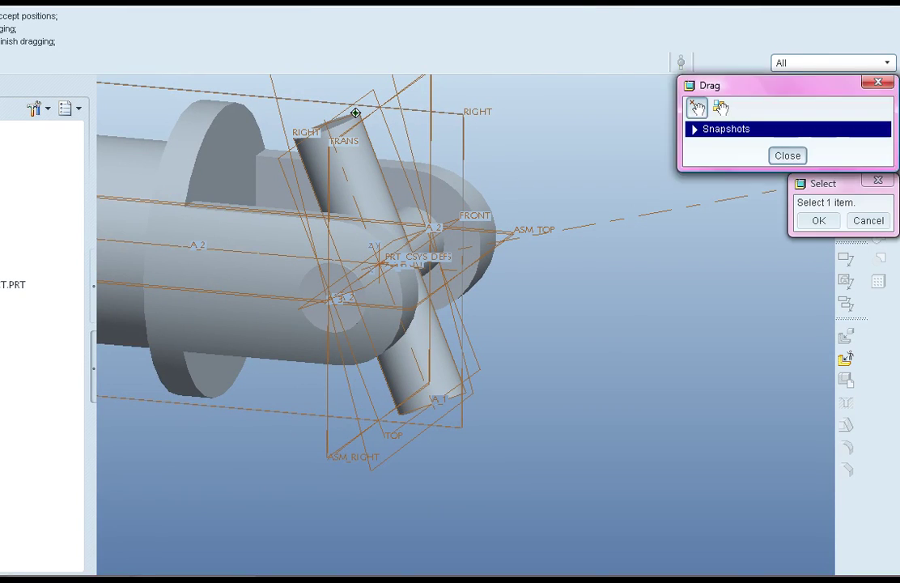
pyautogui.middleClick(355, 113)
pyautogui.scroll(2, 613, 275)
pyautogui.moveTo(613, 275); pyautogui.dragTo(647, 279, button='middle')
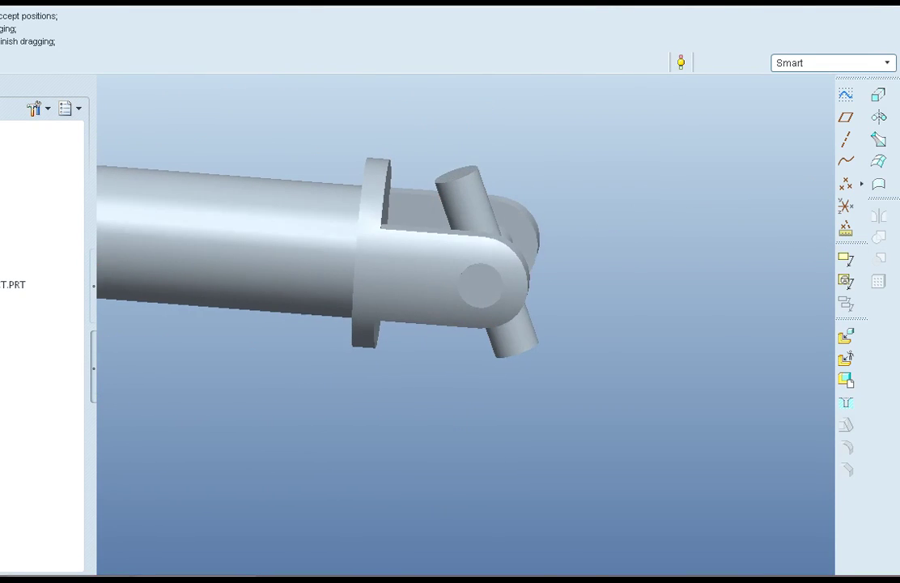
# Switch to a straight side view of the assembly and regenerate it.
pyautogui.rightClick(8, 284)
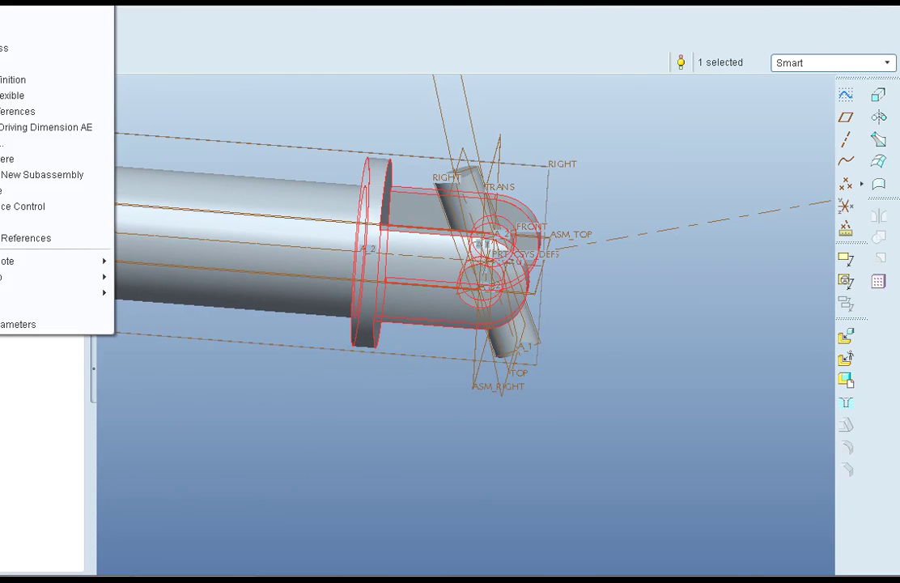
pyautogui.click(6, 79)
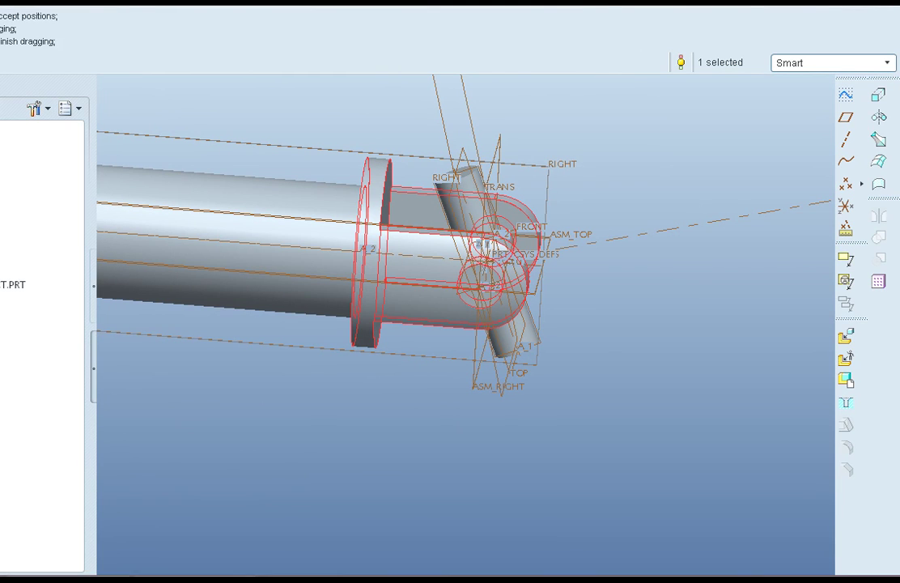
pyautogui.click(520, 3)
pyautogui.click(537, 73)
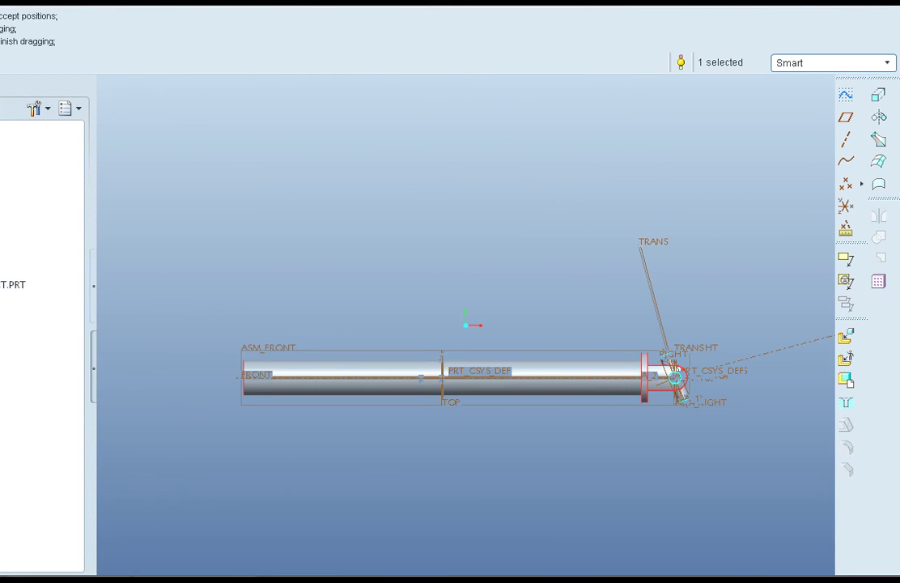
pyautogui.scroll(-6, 745, 397)
pyautogui.click(615, 389)
pyautogui.rightClick(2, 332)
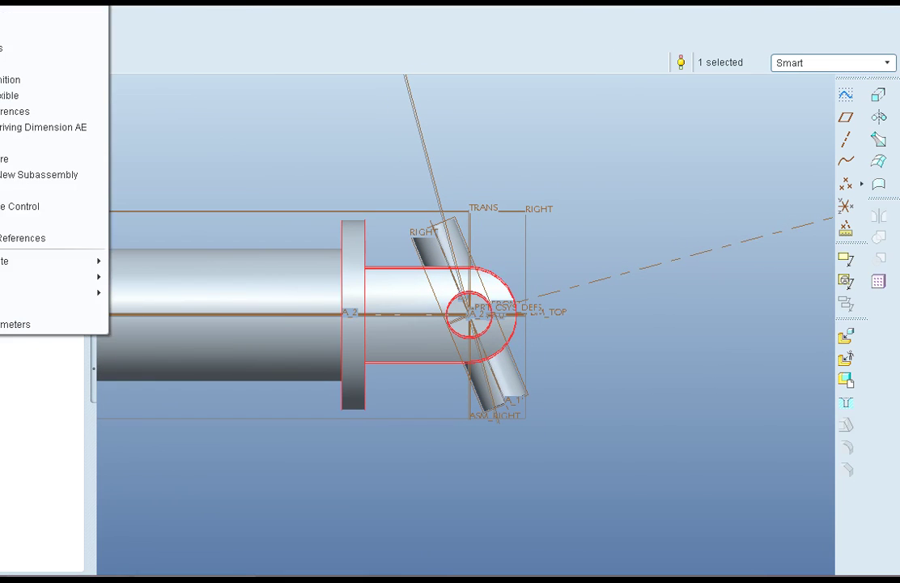
pyautogui.click(7, 80)
pyautogui.hotkey('ctrl', 'g')
pyautogui.click(352, 314)
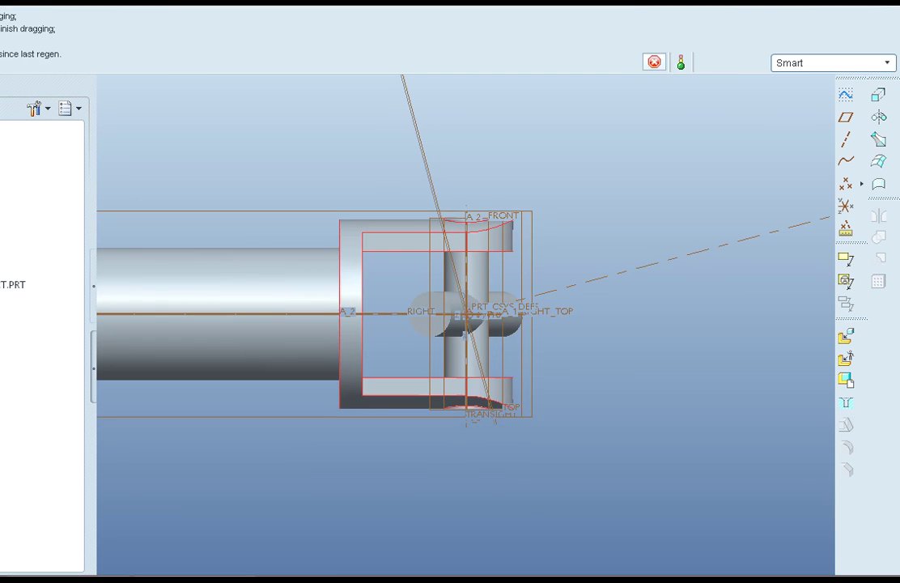
# Redefine the rod's pin rotation with a current position of -90, make that the zero position, and accept the placement.
pyautogui.rightClick(2, 332)
pyautogui.click(10, 79)
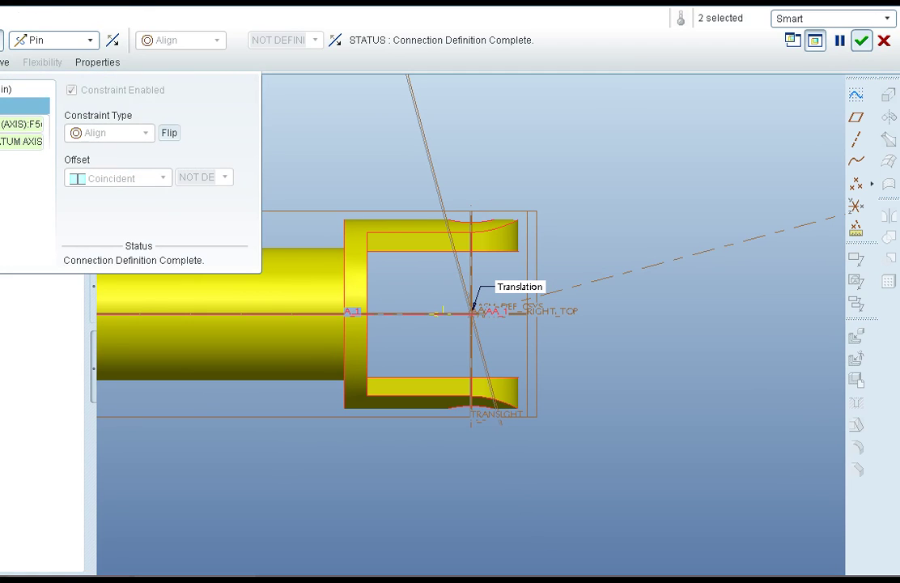
pyautogui.click(15, 173)
pyautogui.click(118, 113)
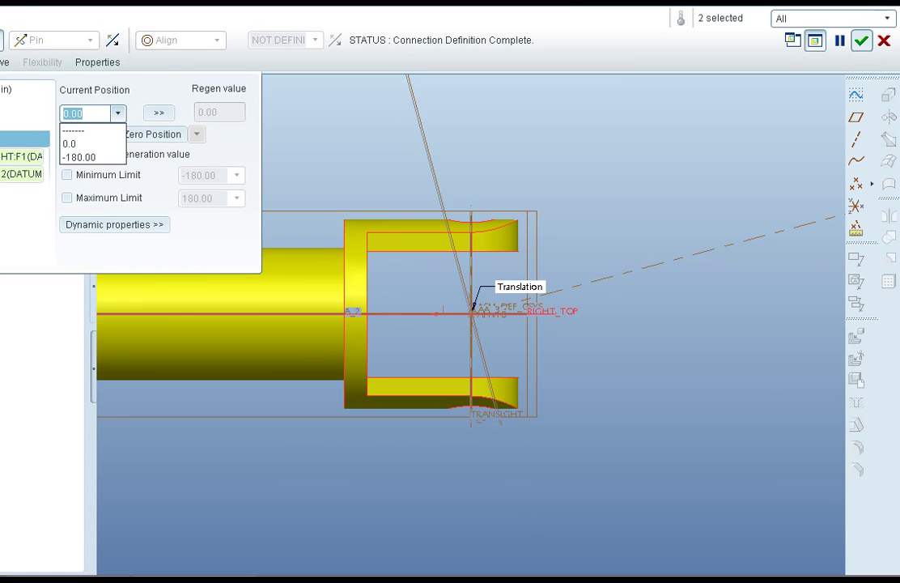
pyautogui.click(118, 113)
pyautogui.write('-')
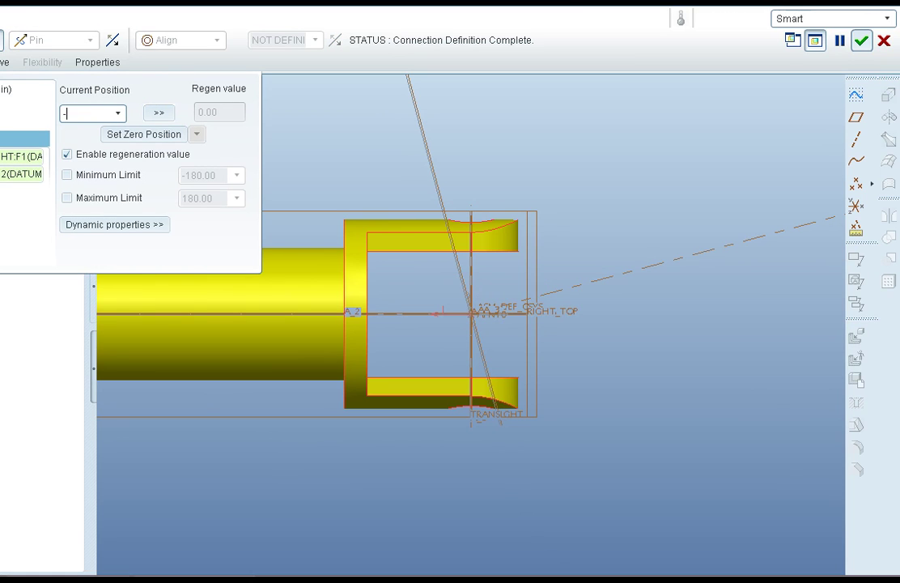
pyautogui.write('90')
pyautogui.press('Return')
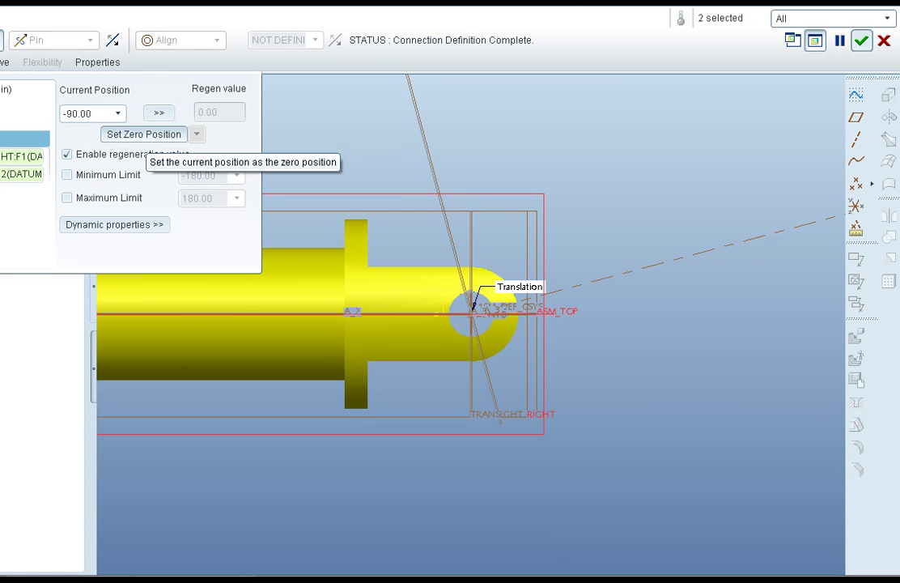
pyautogui.click(144, 134)
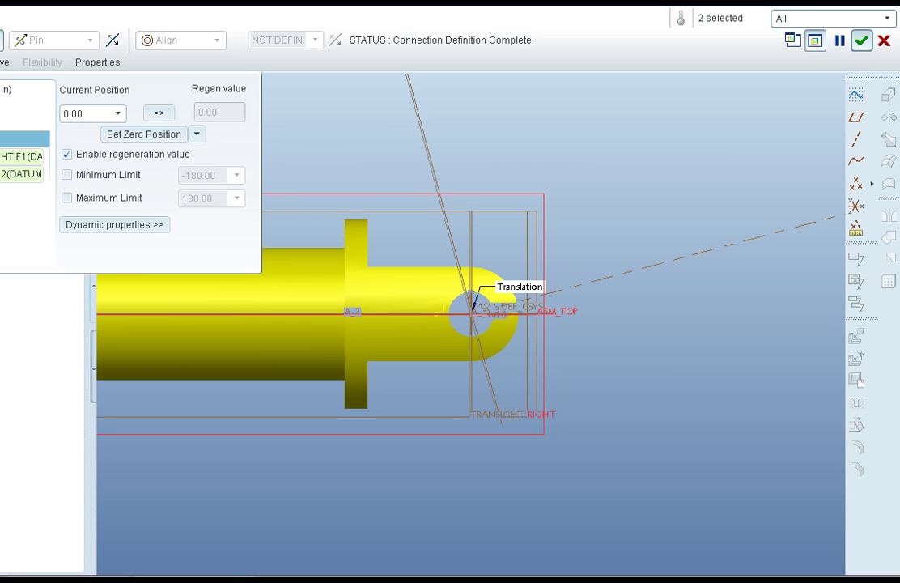
pyautogui.click(862, 41)
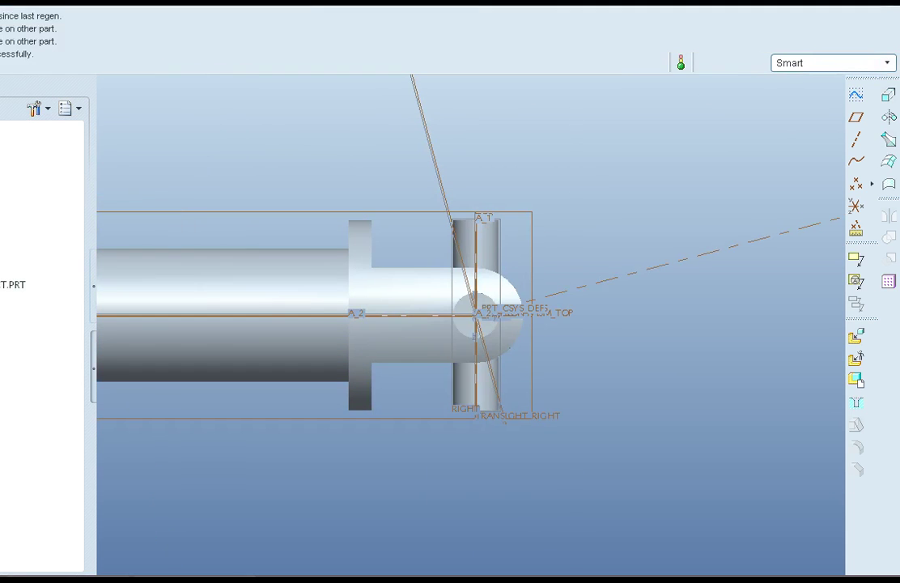
# Redefine the multi_connect placement and use its TOP plane as the component zero reference of the pin's rotation axis.
pyautogui.scroll(1, 297, 313)
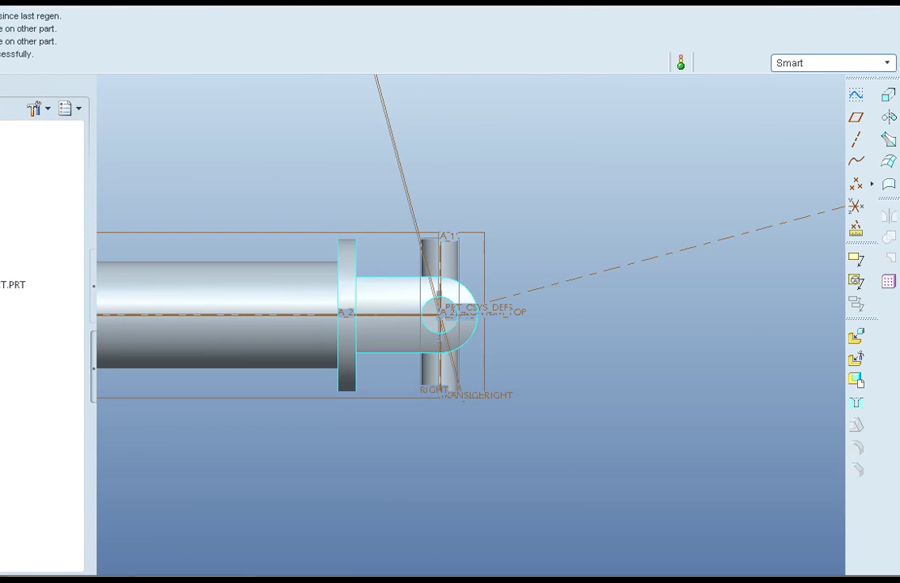
pyautogui.rightClick(7, 284)
pyautogui.click(16, 64)
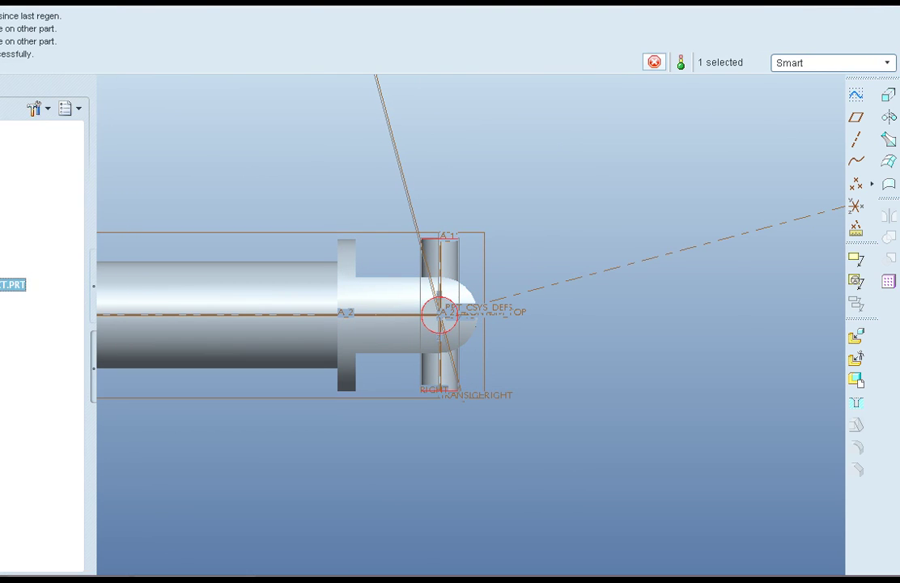
pyautogui.click(0, 62)
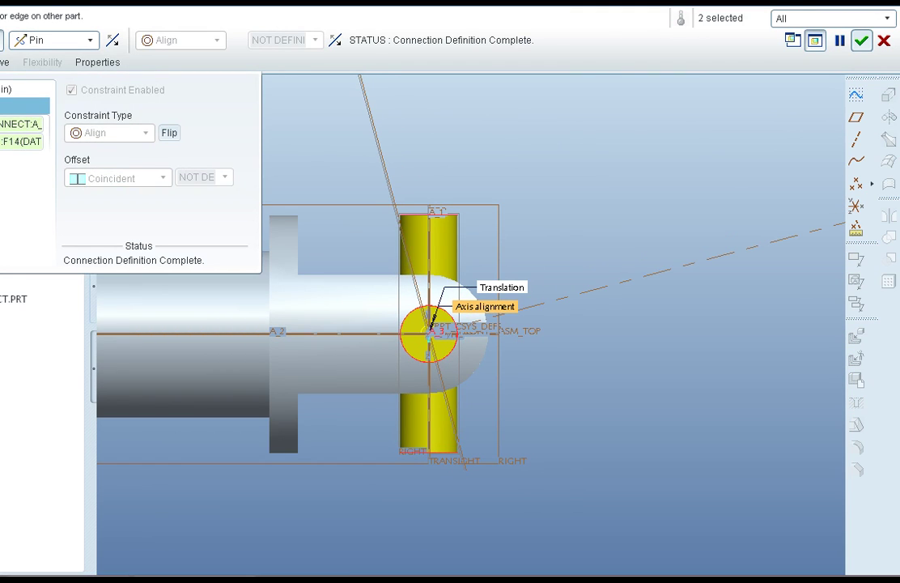
pyautogui.click(6, 159)
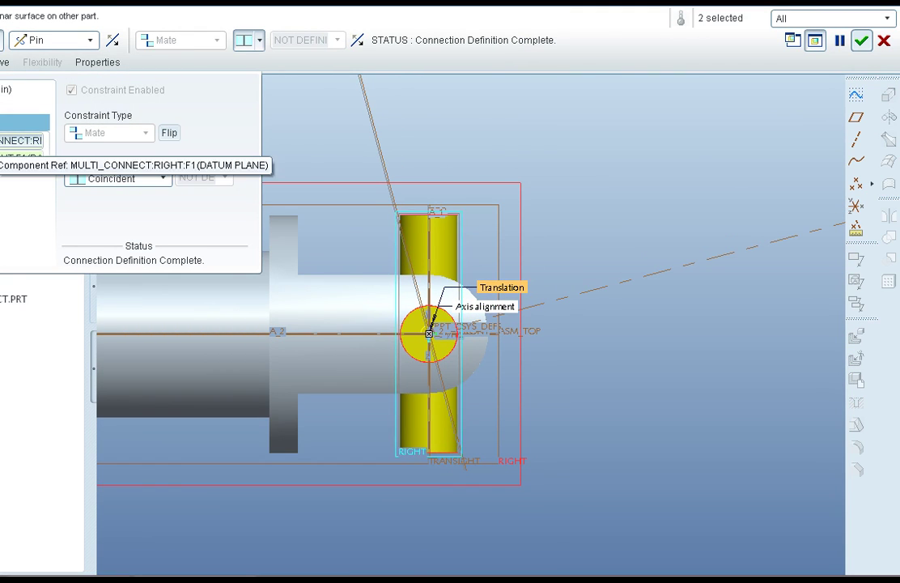
pyautogui.scroll(2, 483, 234)
pyautogui.moveTo(483, 233); pyautogui.dragTo(396, 343, button='middle')
pyautogui.scroll(-2, 254, 409)
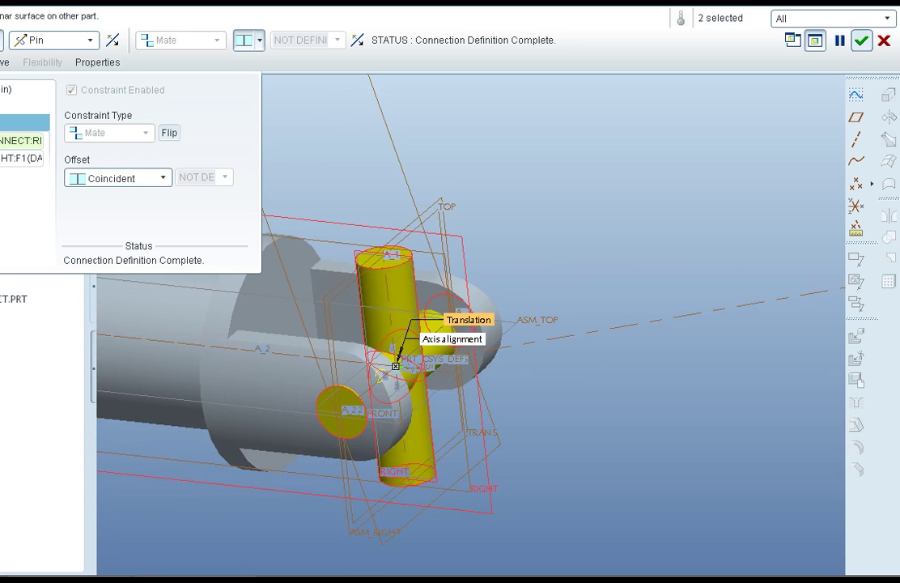
pyautogui.click(12, 175)
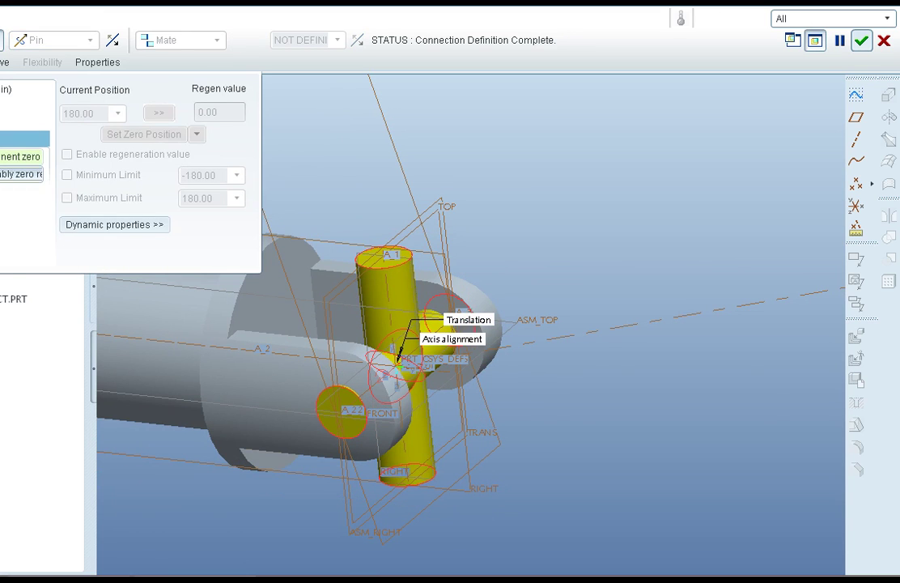
pyautogui.click(446, 207)
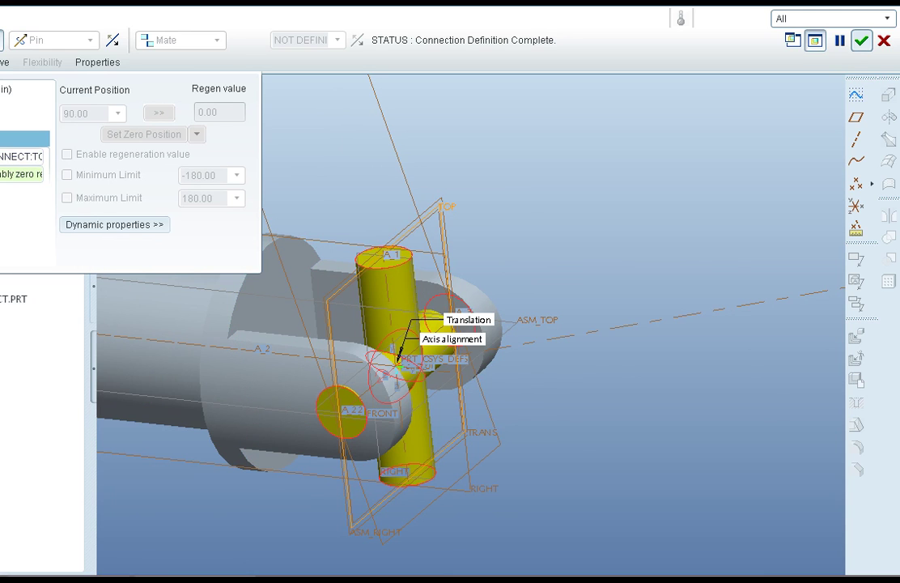
# Try a surface of the rod's fork as the rotation axis's assembly zero reference, and remove that reference.
pyautogui.scroll(2, 506, 317)
pyautogui.moveTo(500, 348); pyautogui.dragTo(534, 347, button='middle')
pyautogui.moveTo(475, 327); pyautogui.dragTo(448, 334, button='middle')
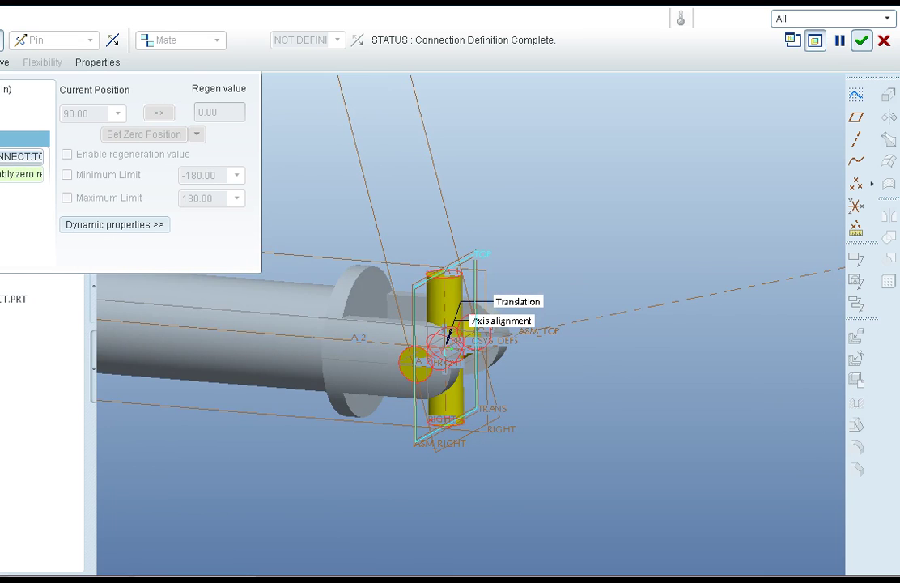
pyautogui.scroll(2, 449, 336)
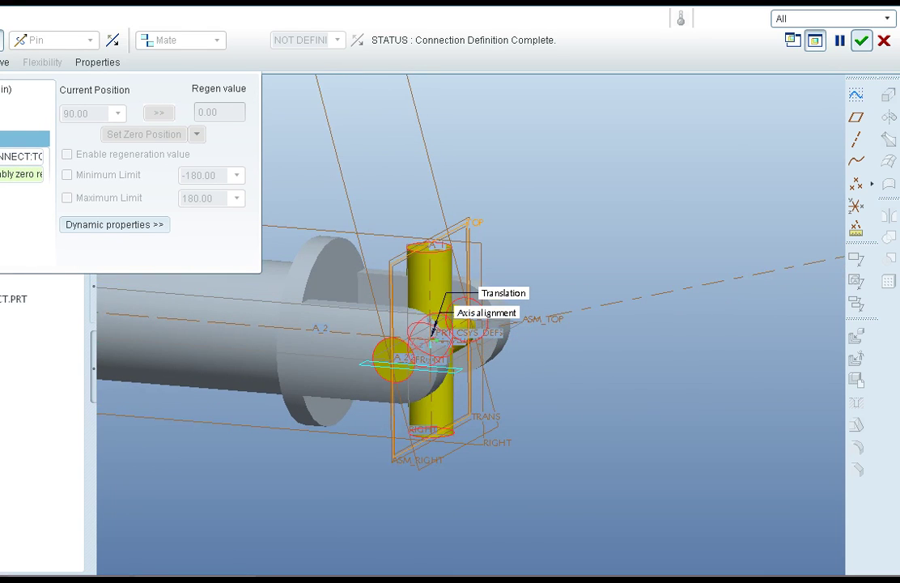
pyautogui.click(421, 366)
pyautogui.rightClick(4, 160)
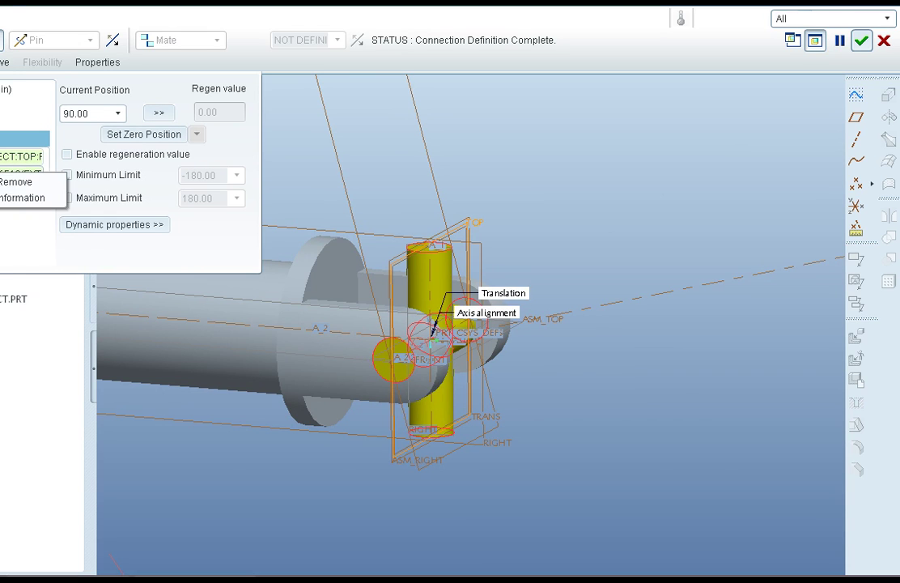
pyautogui.click(10, 182)
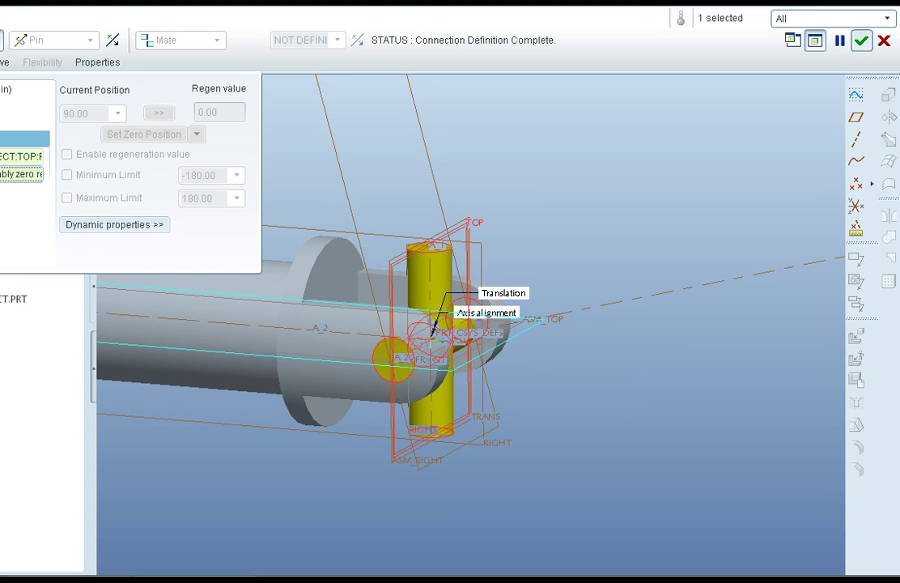
# Use the FRONT datum plane along the rod as the assembly zero reference of the cross piece's rotation axis.
pyautogui.click(433, 327)
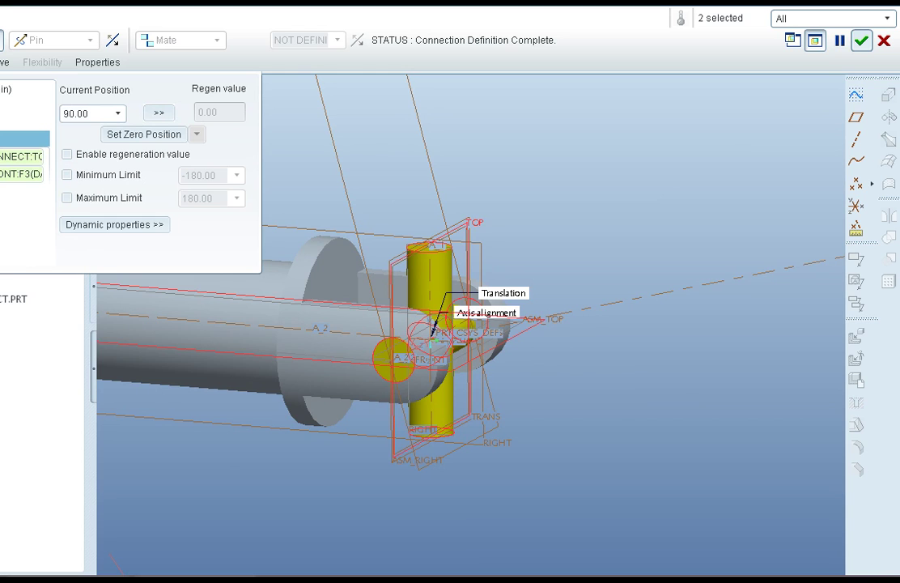
pyautogui.scroll(2, 601, 255)
pyautogui.moveTo(601, 255); pyautogui.dragTo(657, 258, button='middle')
pyautogui.scroll(-2, 589, 275)
pyautogui.scroll(4, 589, 275)
pyautogui.scroll(-1, 615, 255)
# Try current positions of -15, 15, 0 and 75 for the cross piece's rotation axis.
pyautogui.doubleClick(77, 114)
pyautogui.write('-15')
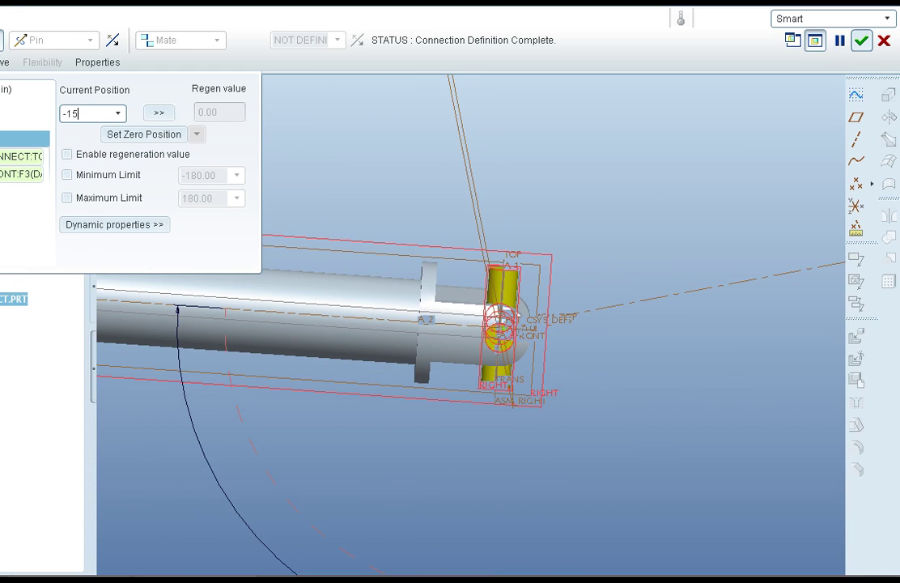
pyautogui.press('Return')
pyautogui.doubleClick(77, 114)
pyautogui.write('15')
pyautogui.press('Return')
pyautogui.moveTo(93, 113); pyautogui.dragTo(59, 113)
pyautogui.write('0')
pyautogui.press('Return')
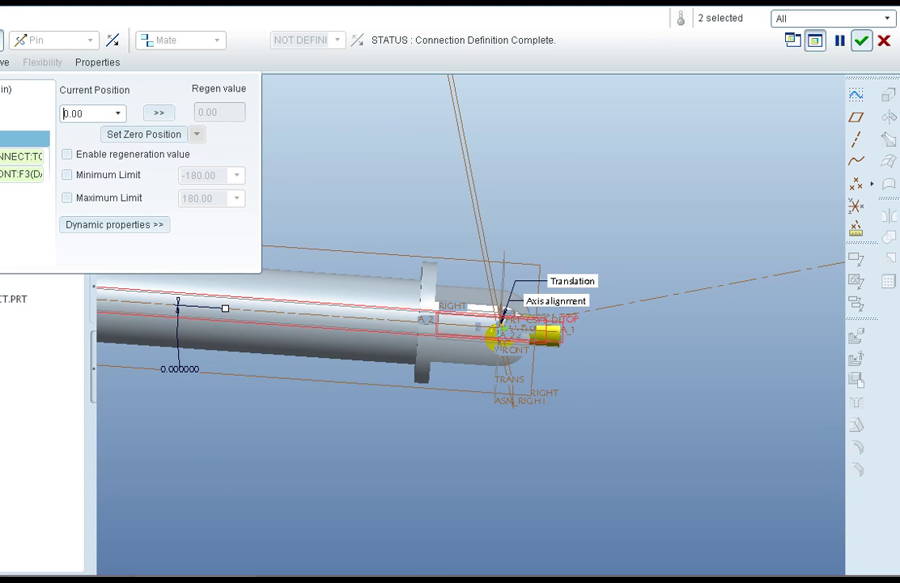
pyautogui.moveTo(453, 380); pyautogui.dragTo(462, 348, button='middle')
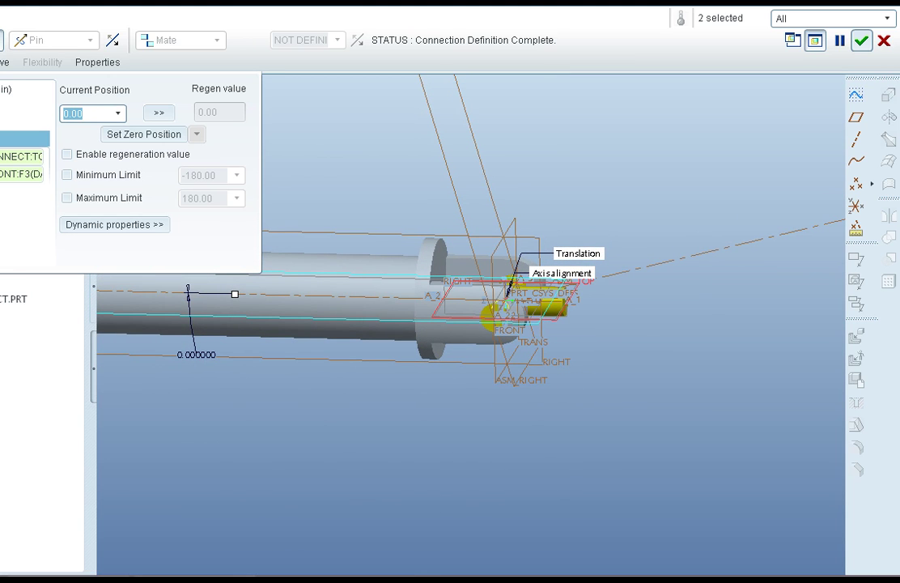
pyautogui.write('75')
pyautogui.press('Return')
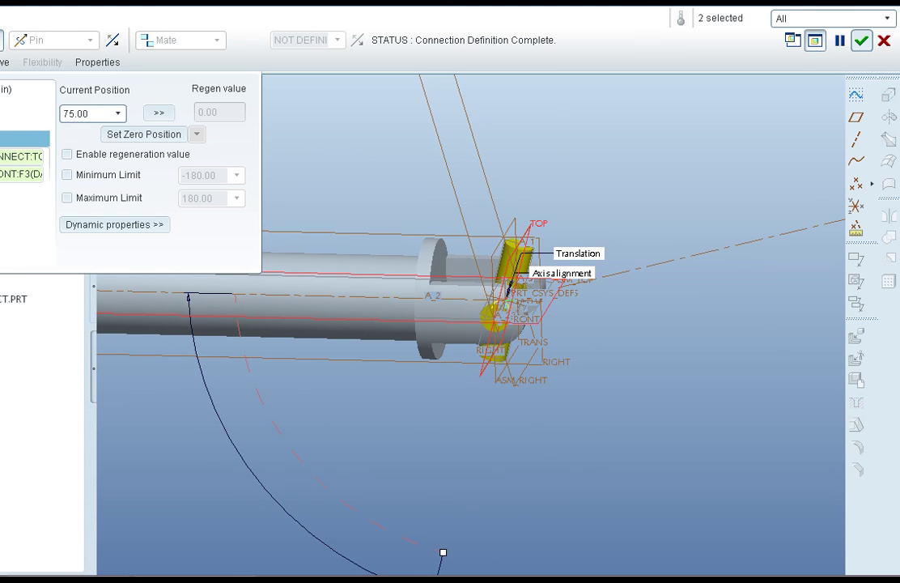
# Set the cross piece's current position to -75, make that the zero position, enable the regeneration value, and accept the placement.
pyautogui.moveTo(74, 113); pyautogui.dragTo(58, 113)
pyautogui.write('-')
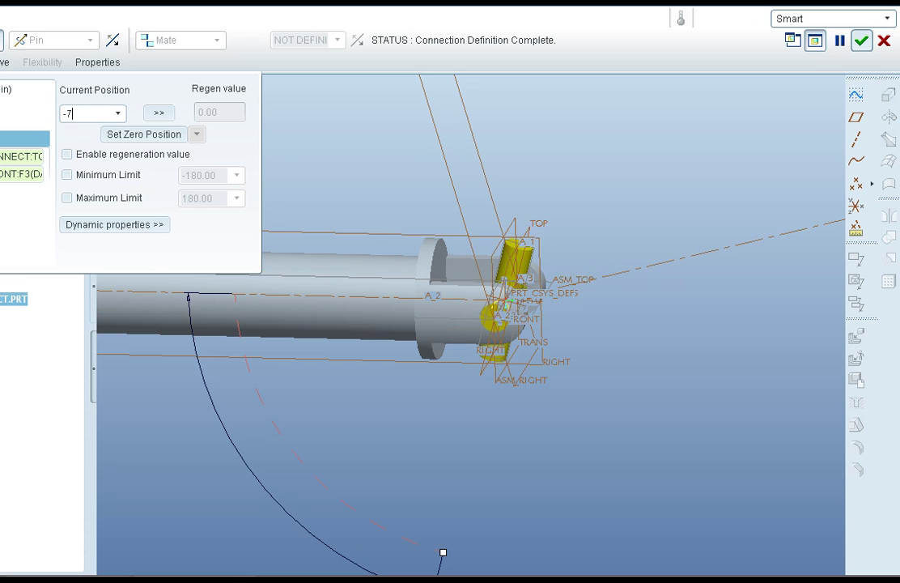
pyautogui.write('75')
pyautogui.press('Return')
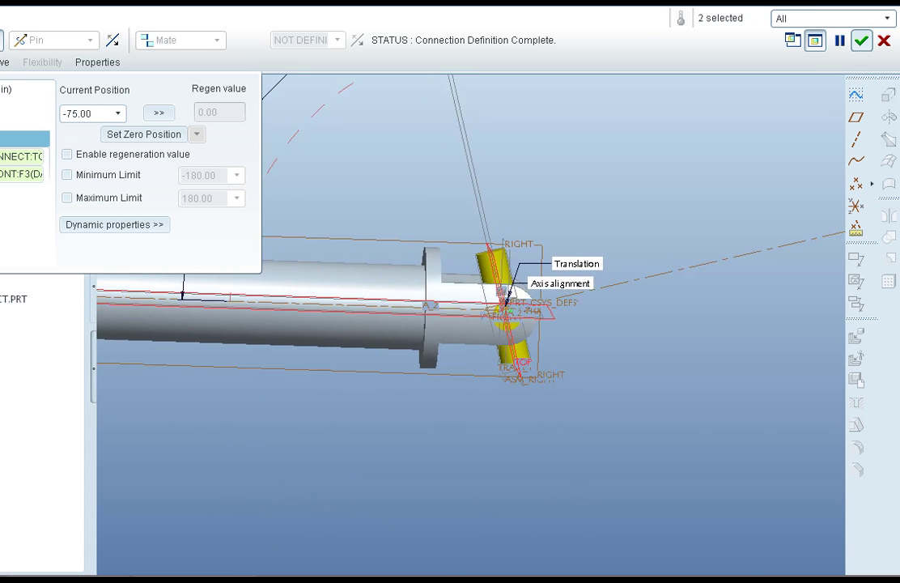
pyautogui.click(144, 134)
pyautogui.click(68, 154)
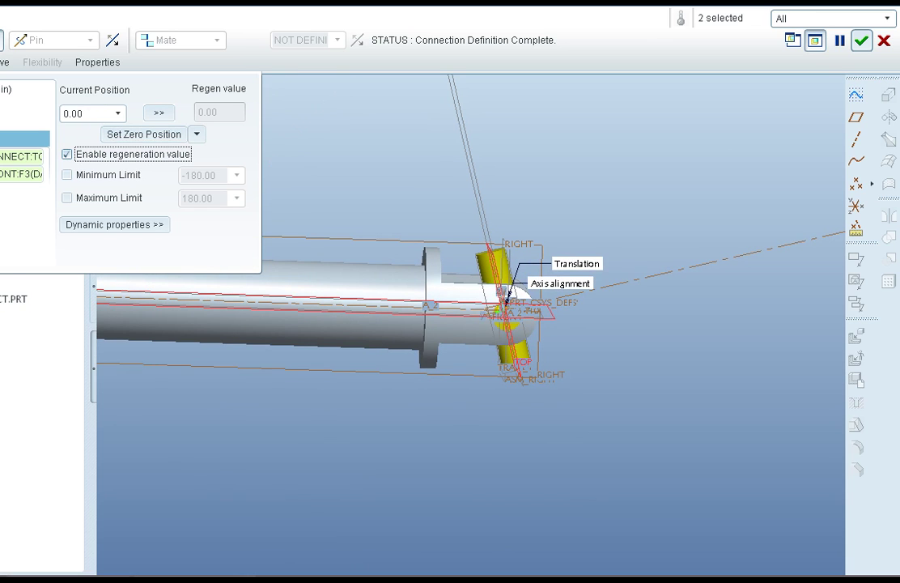
pyautogui.click(862, 40)
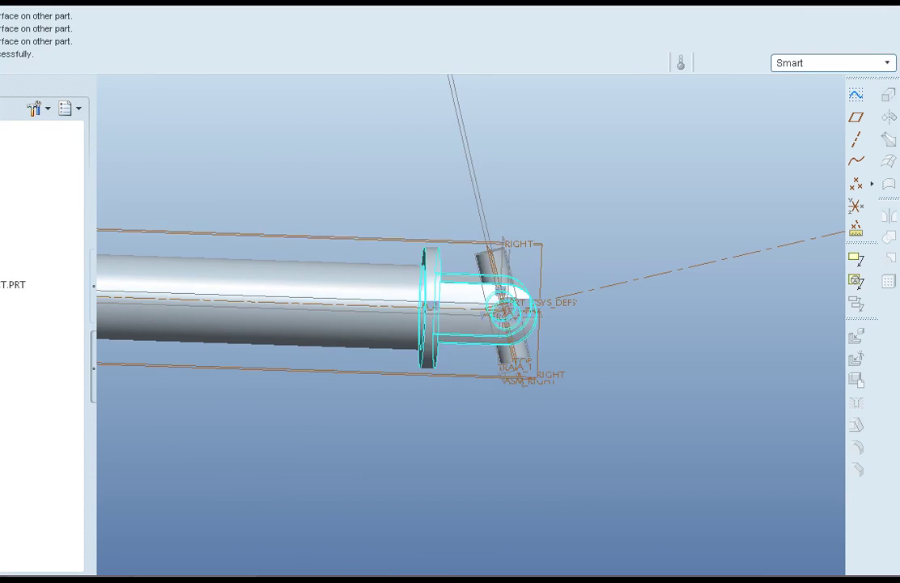
# Add rod_1.prt to the assembly as a new component.
pyautogui.scroll(1, 434, 305)
pyautogui.keyDown('shift'); pyautogui.moveTo(505, 290); pyautogui.dragTo(360, 288, button='middle'); pyautogui.keyUp('shift')
pyautogui.keyDown('shift'); pyautogui.moveTo(442, 341); pyautogui.dragTo(447, 372, button='middle'); pyautogui.keyUp('shift')
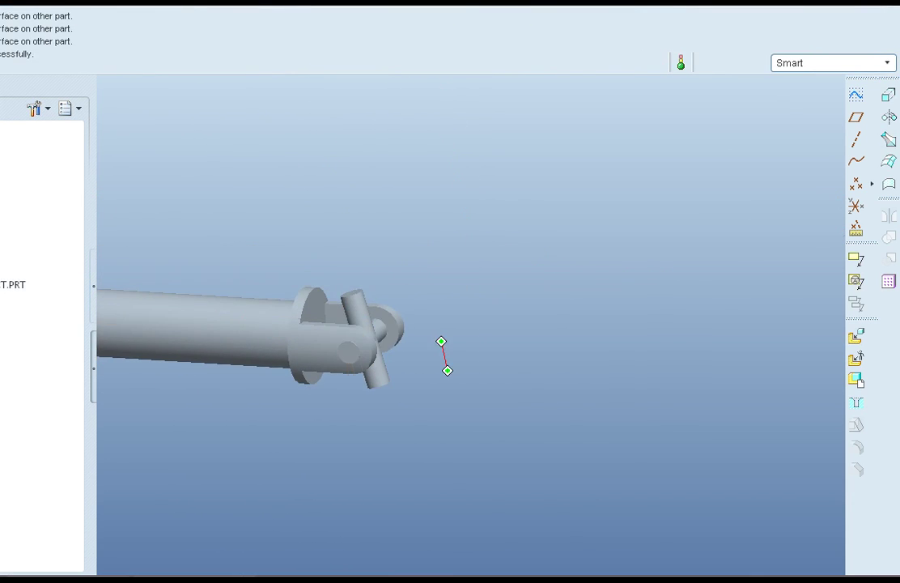
pyautogui.hotkey('ctrl', 'o')
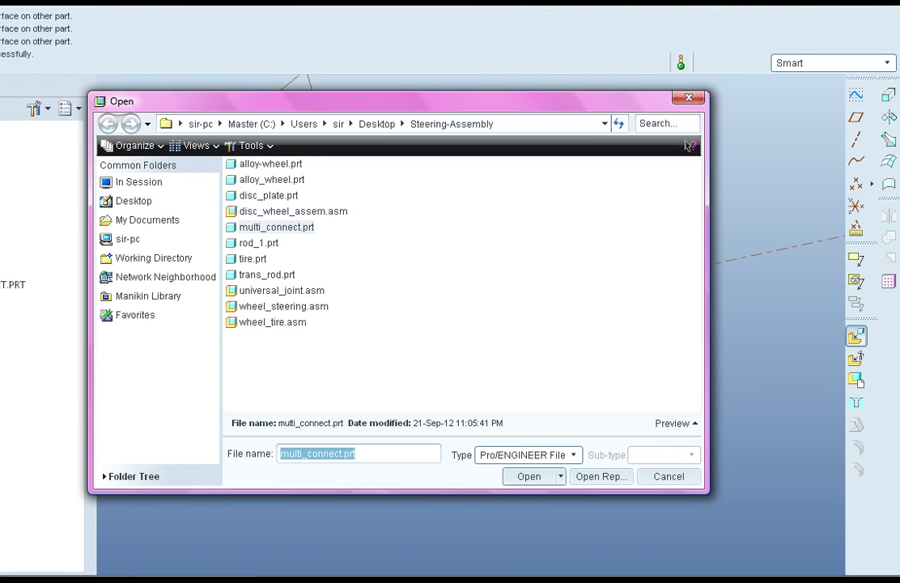
pyautogui.click(259, 243)
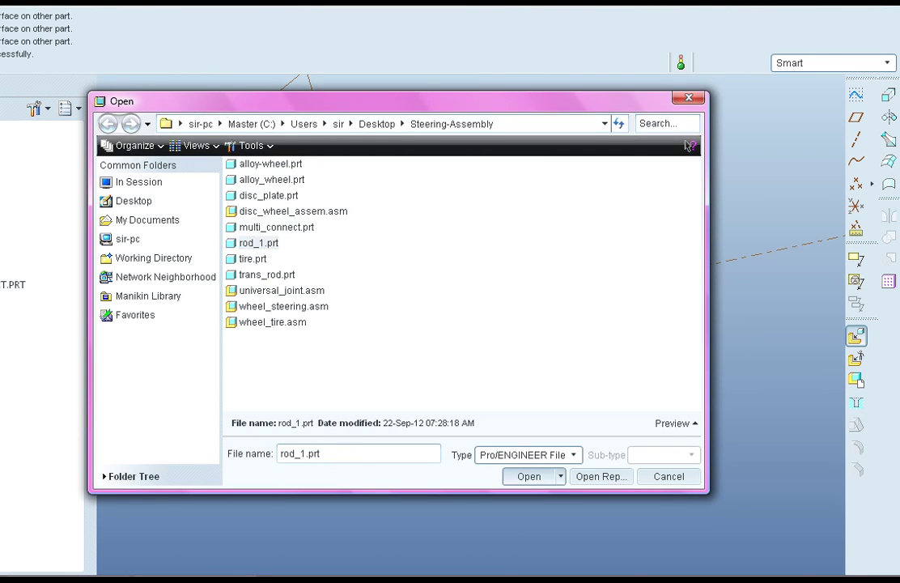
pyautogui.click(528, 476)
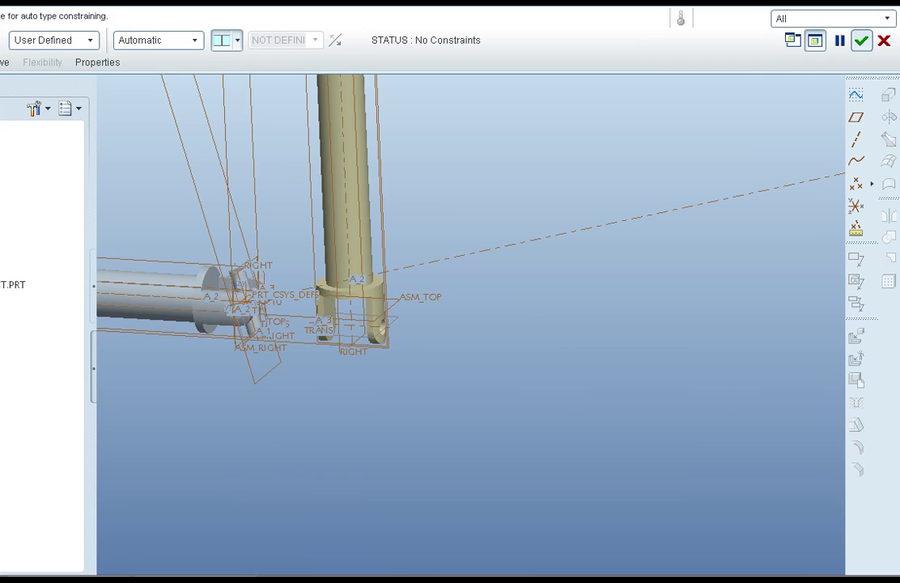
# Give the new rod a Pin connection and align its lengthwise centre axis with axis A_3 at the cross piece.
pyautogui.click(0, 63)
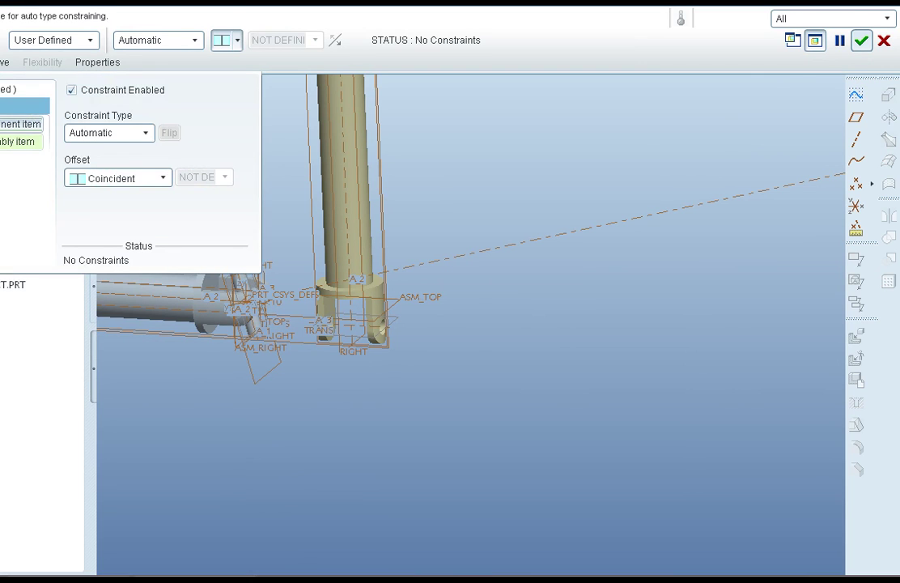
pyautogui.click(54, 40)
pyautogui.click(37, 86)
pyautogui.click(21, 124)
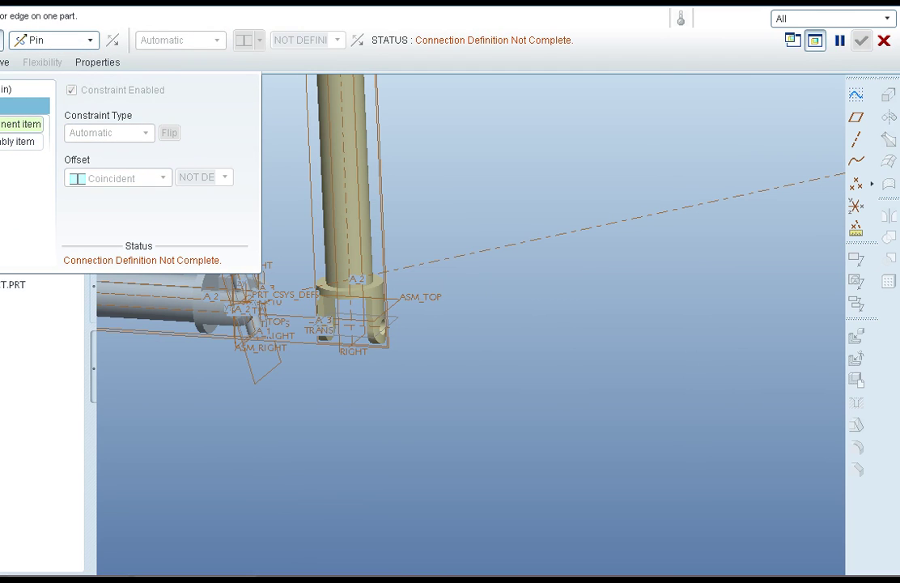
pyautogui.click(348, 217)
pyautogui.click(414, 264)
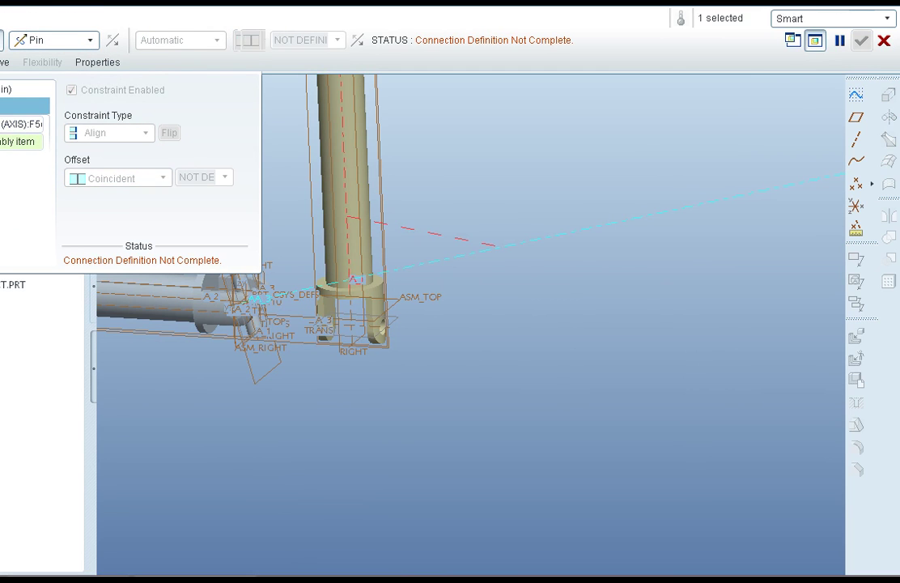
# Translate the new rod along the aligned axis until its fork is well clear of the cross piece.
pyautogui.click(4, 61)
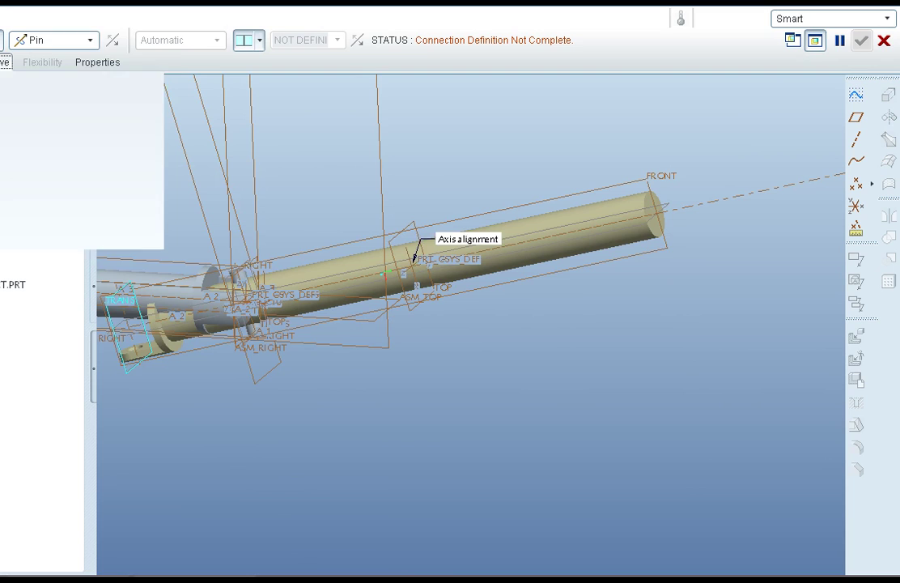
pyautogui.click(125, 299)
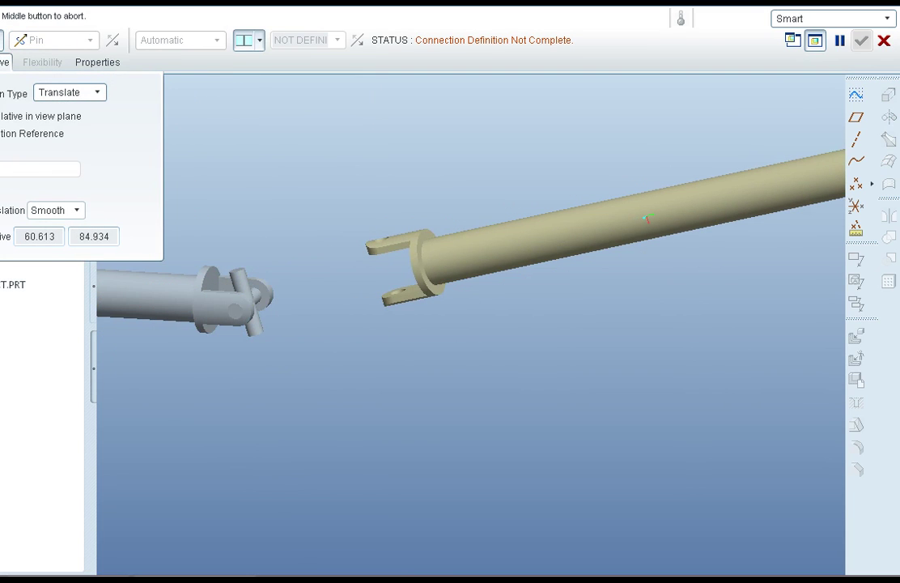
pyautogui.click(388, 242)
pyautogui.scroll(-2, 388, 243)
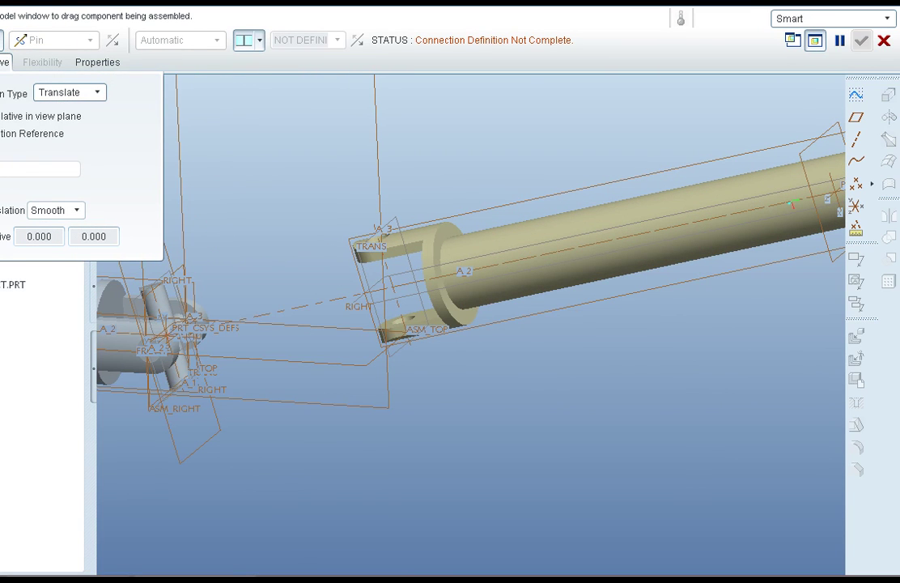
# Make the new rod's TRANS plane coincident with the datum plane through the cross piece as the pin's translation, and accept the placement.
pyautogui.click(1, 61)
pyautogui.click(21, 141)
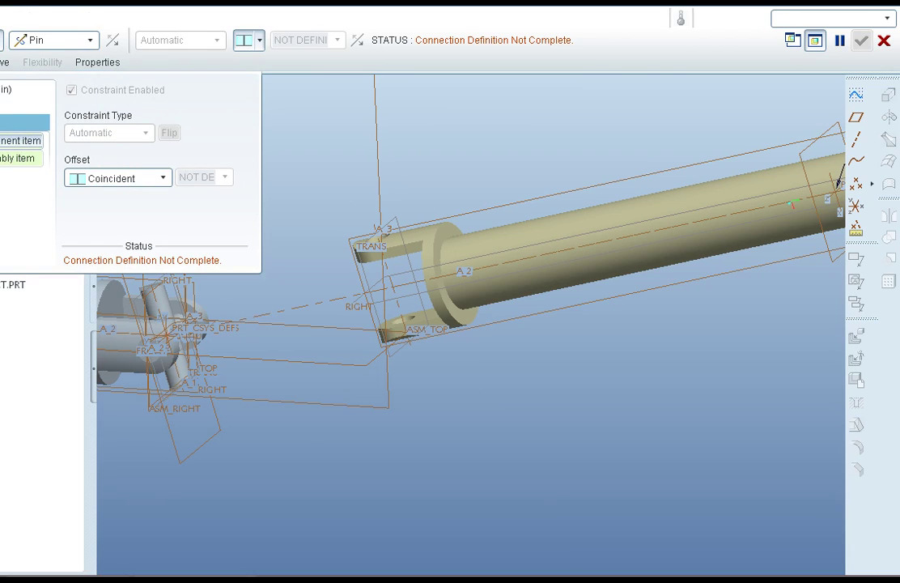
pyautogui.moveTo(405, 324); pyautogui.dragTo(446, 323, button='middle')
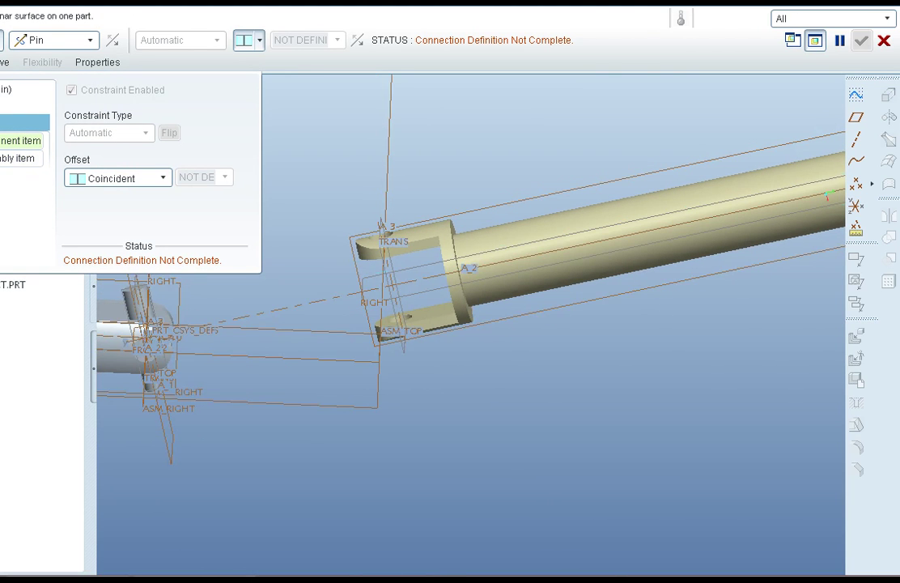
pyautogui.click(382, 241)
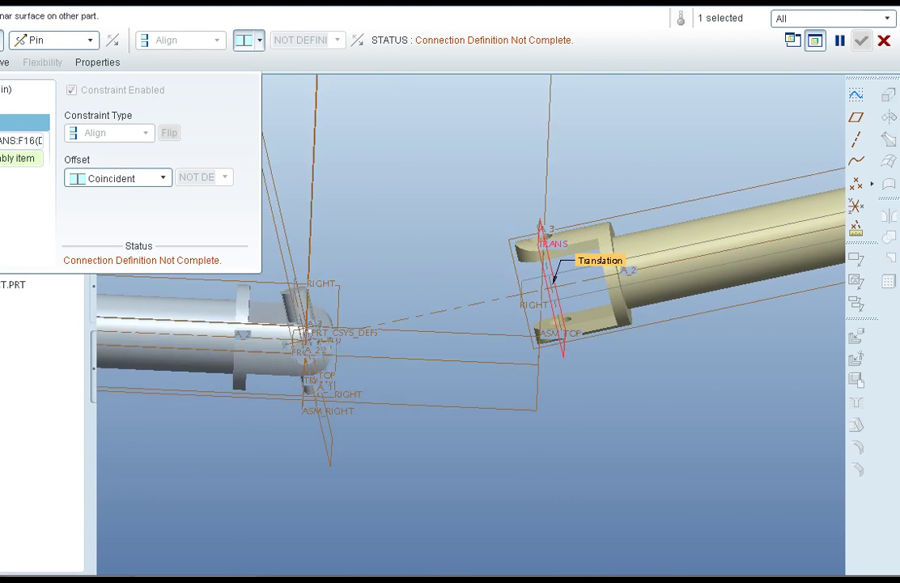
pyautogui.click(554, 278)
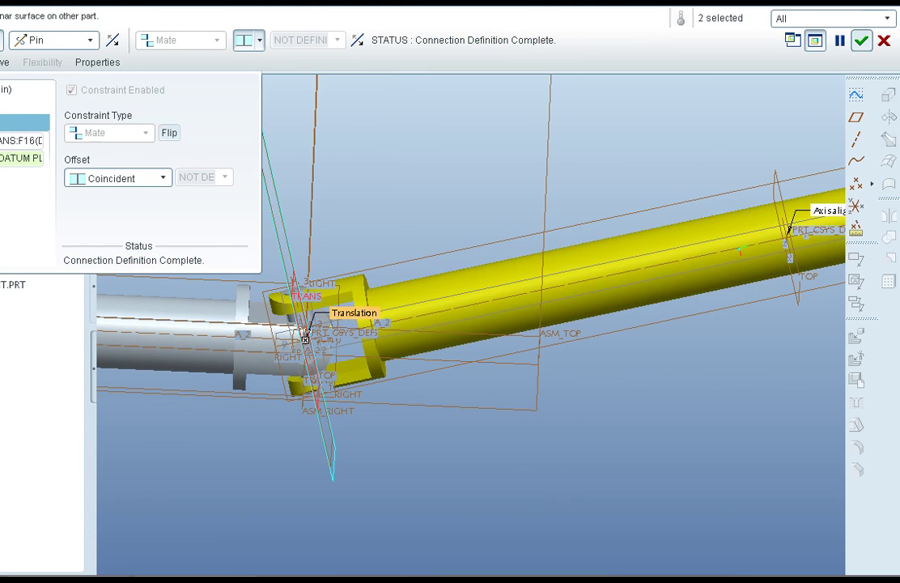
pyautogui.scroll(1, 417, 234)
pyautogui.moveTo(416, 235)
pyautogui.mouseDown(button='middle')
pyautogui.moveTo(433, 198)
pyautogui.moveTo(409, 227)
pyautogui.mouseUp(button='middle')
pyautogui.moveTo(664, 241); pyautogui.dragTo(613, 310, button='middle')
pyautogui.scroll(2, 315, 337)
pyautogui.scroll(-1, 377, 346)
pyautogui.scroll(-4, 329, 349)
pyautogui.keyDown('shift'); pyautogui.moveTo(275, 350); pyautogui.dragTo(350, 351, button='middle'); pyautogui.keyUp('shift')
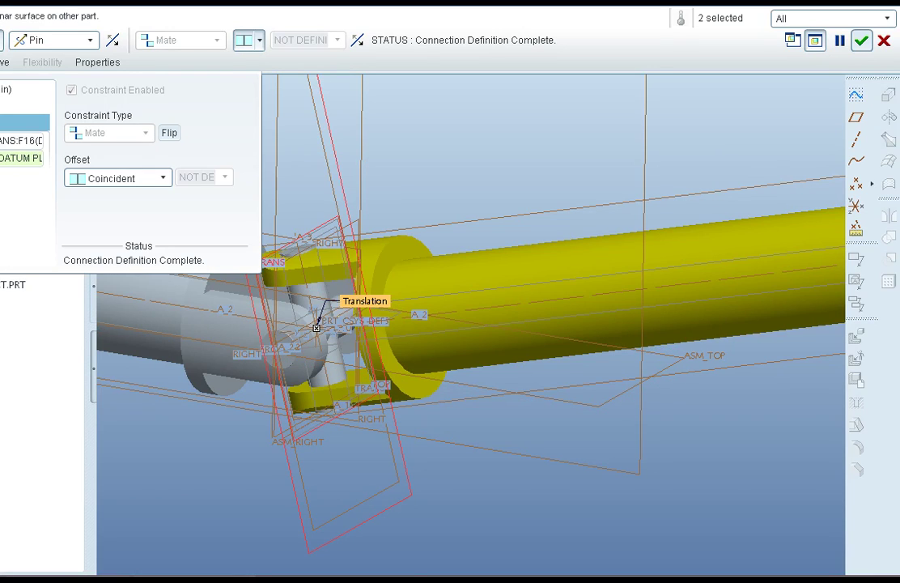
pyautogui.click(862, 41)
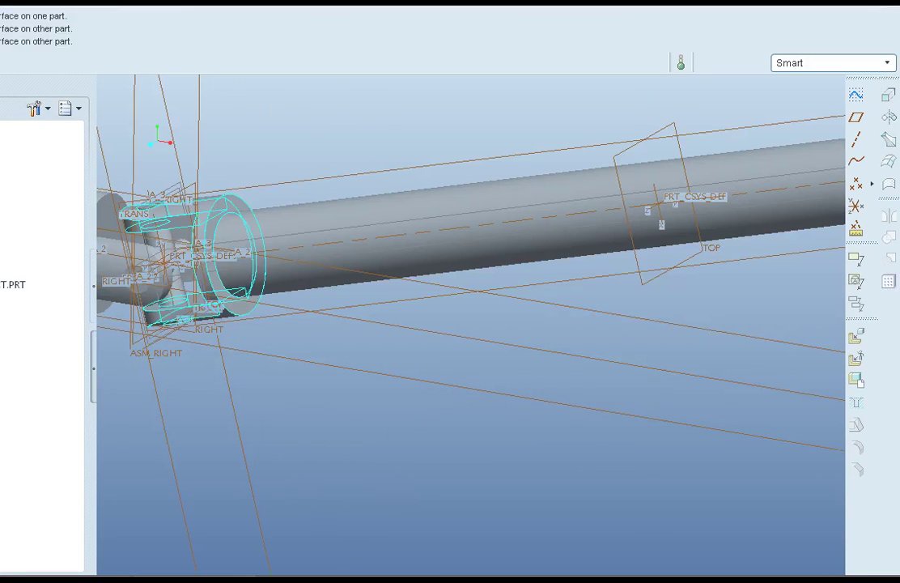
# Redefine the new rod's placement and use its FRONT plane as the component zero reference of the rotation axis.
pyautogui.keyDown('shift'); pyautogui.moveTo(387, 199); pyautogui.dragTo(405, 251, button='middle'); pyautogui.keyUp('shift')
pyautogui.click(409, 331)
pyautogui.keyDown('shift'); pyautogui.moveTo(269, 416); pyautogui.dragTo(366, 408, button='middle'); pyautogui.keyUp('shift')
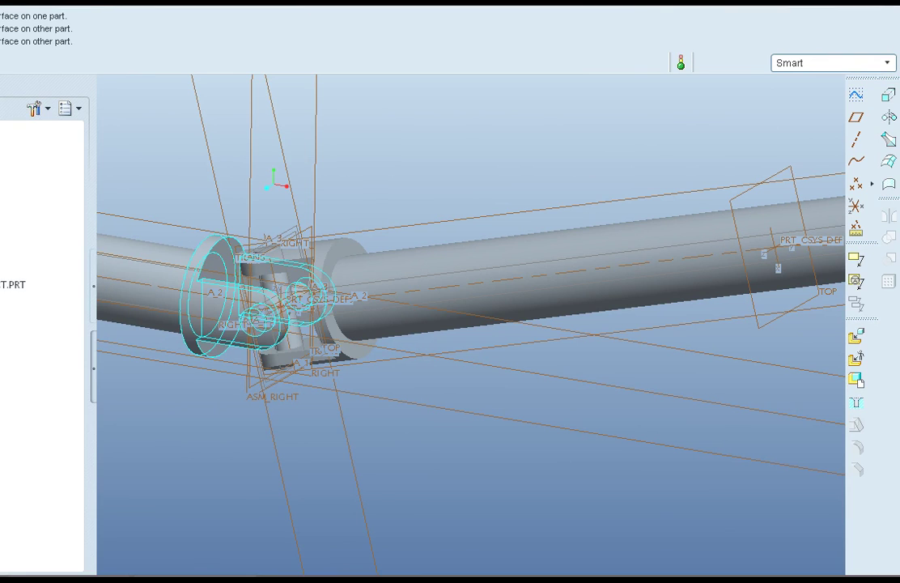
pyautogui.rightClick(3, 297)
pyautogui.click(9, 74)
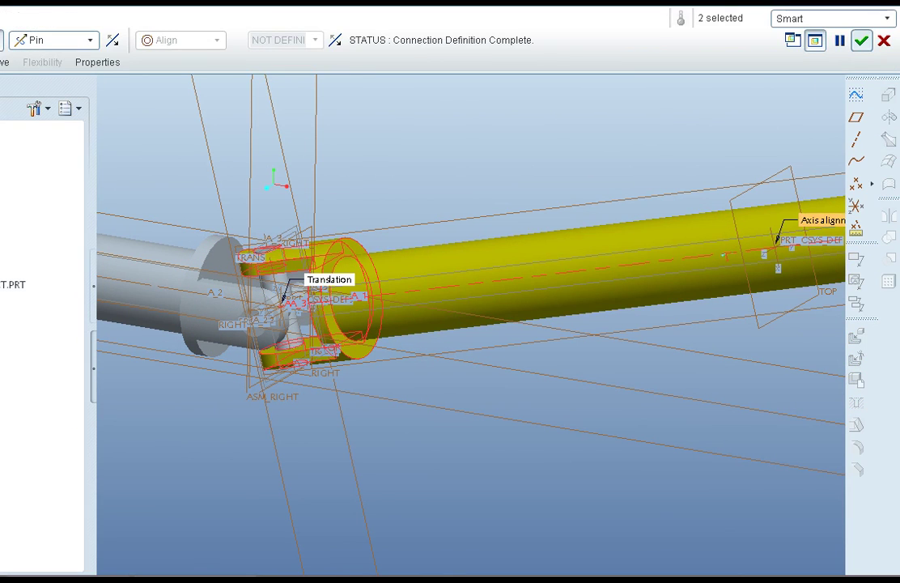
pyautogui.click(0, 62)
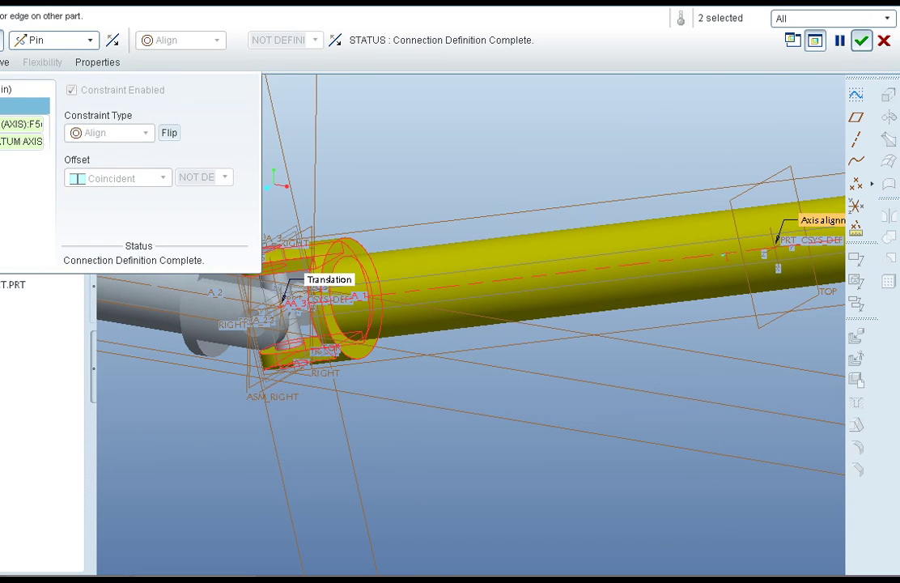
pyautogui.click(17, 174)
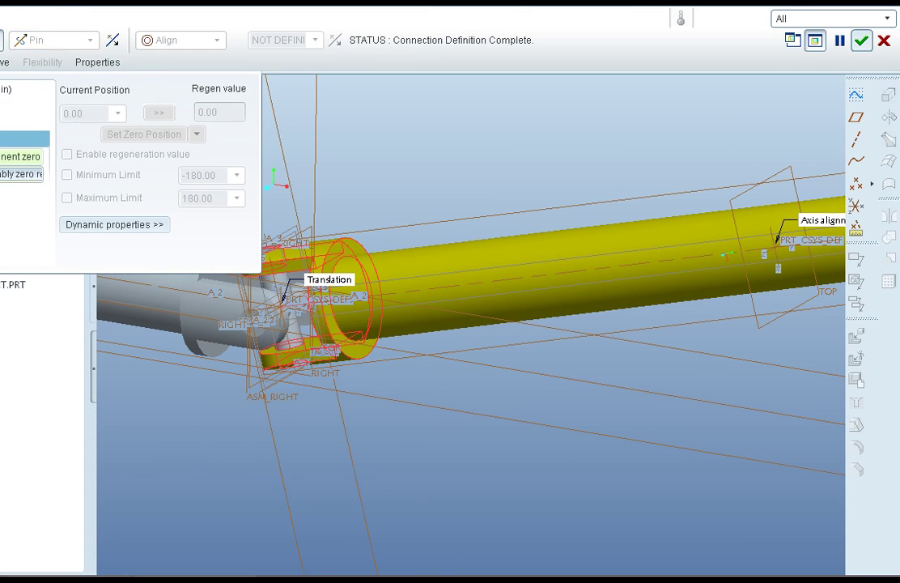
pyautogui.click(20, 157)
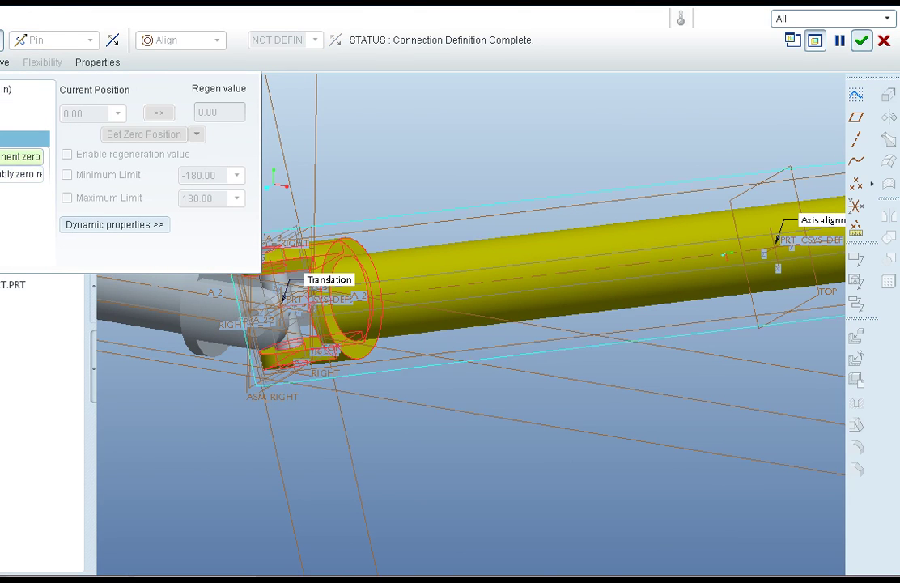
pyautogui.click(453, 362)
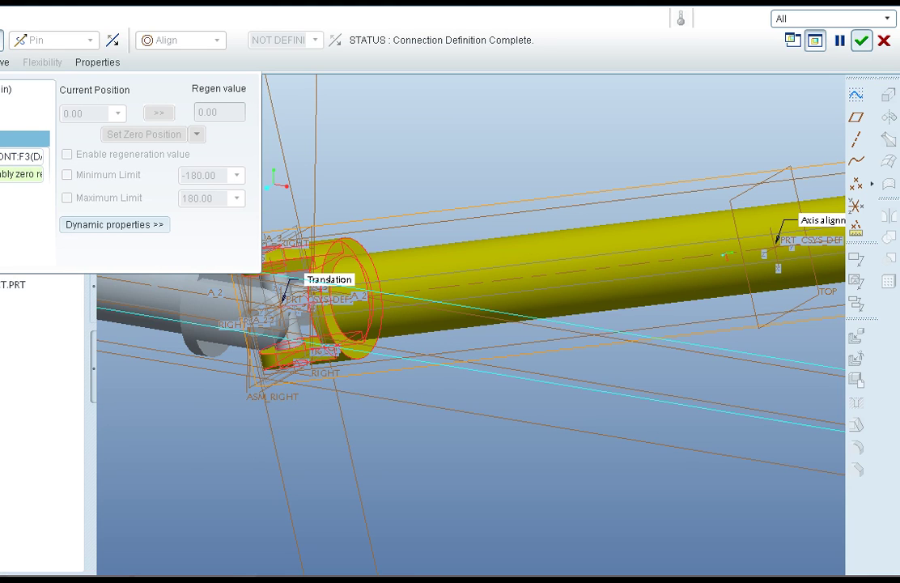
# Use the FRONT plane crossing at the joint as the assembly zero reference, with regeneration value 0 enabled, and accept the placement.
pyautogui.scroll(4, 372, 382)
pyautogui.moveTo(373, 381); pyautogui.dragTo(284, 425, button='middle')
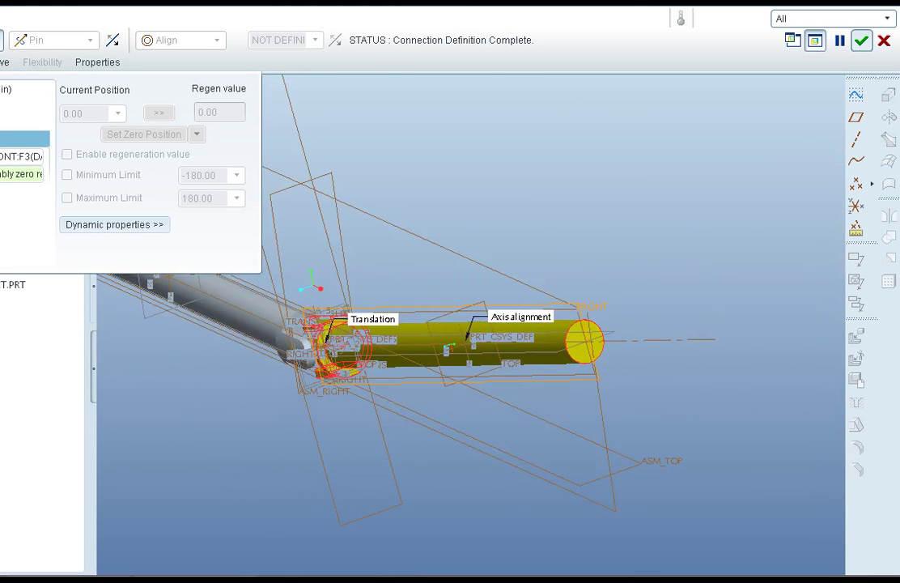
pyautogui.click(389, 418)
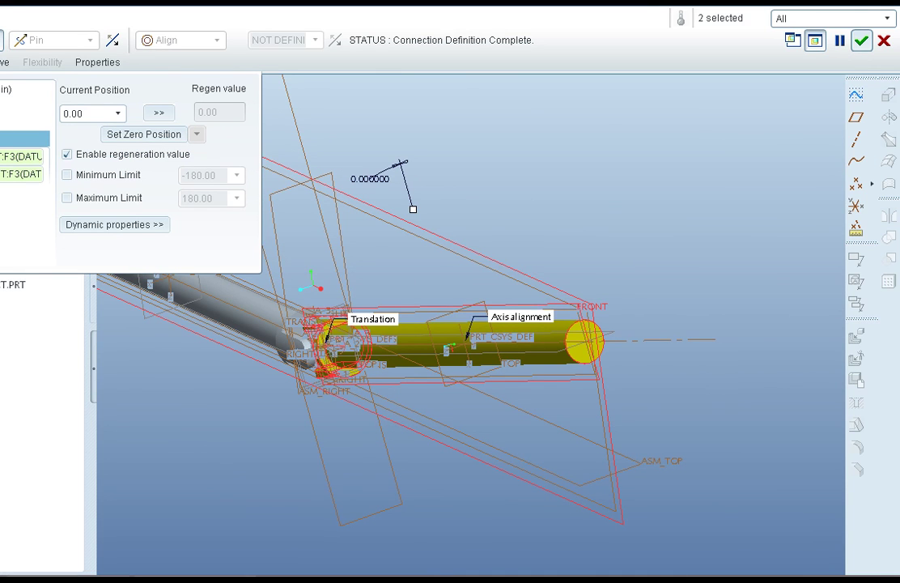
pyautogui.click(861, 40)
pyautogui.scroll(-5, 340, 324)
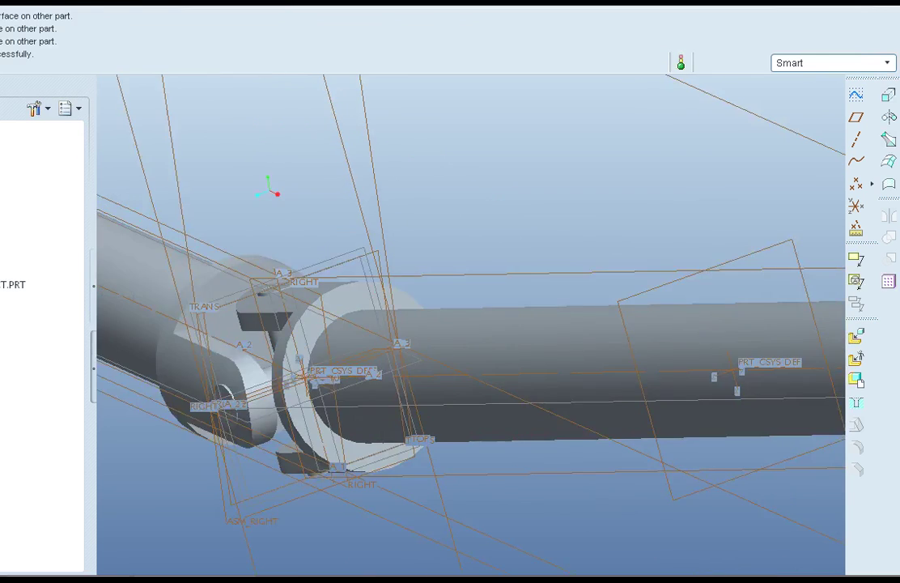
pyautogui.scroll(1, 271, 153)
pyautogui.moveTo(340, 307); pyautogui.dragTo(406, 324, button='middle')
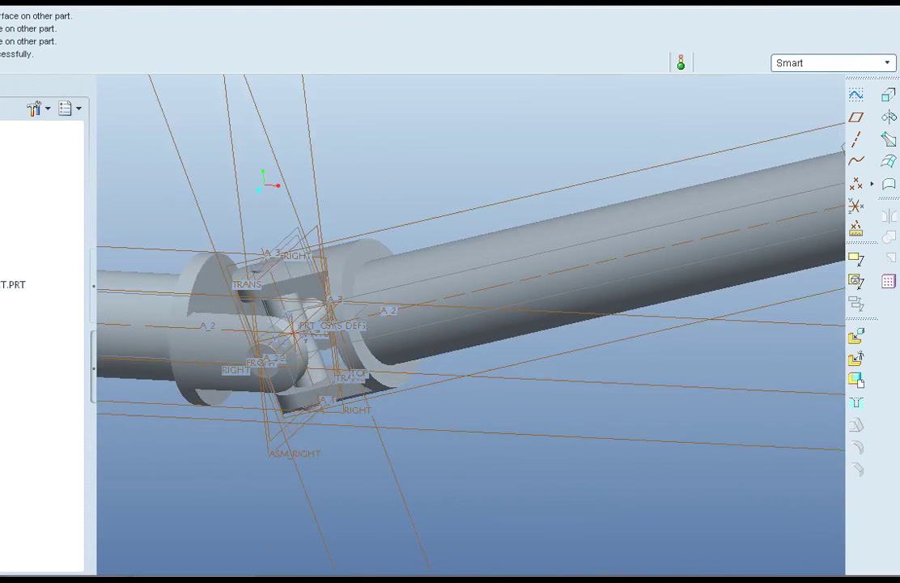
# Drag the second rod's fork about the joint to test how the pin connection moves.
pyautogui.click(855, 356)
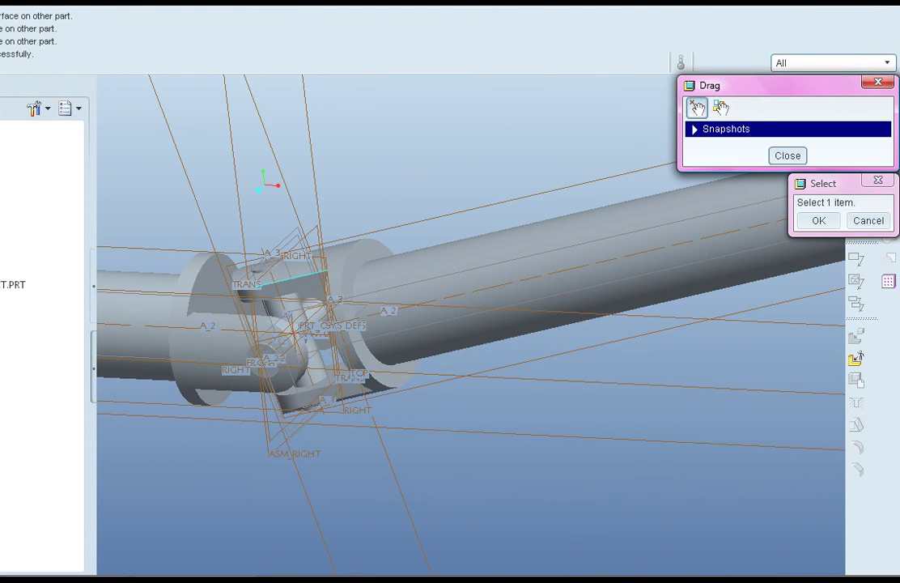
pyautogui.click(318, 251)
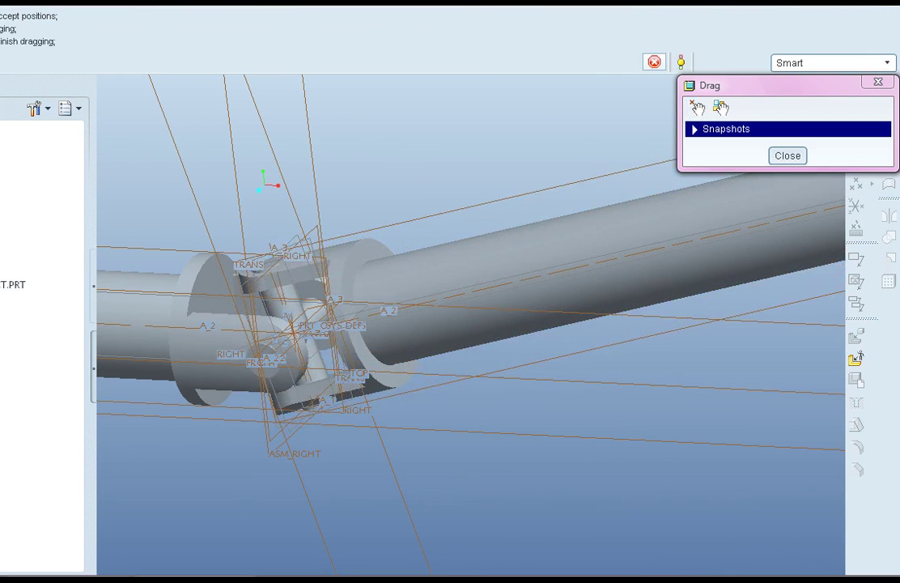
pyautogui.click(316, 250)
pyautogui.middleClick(315, 250)
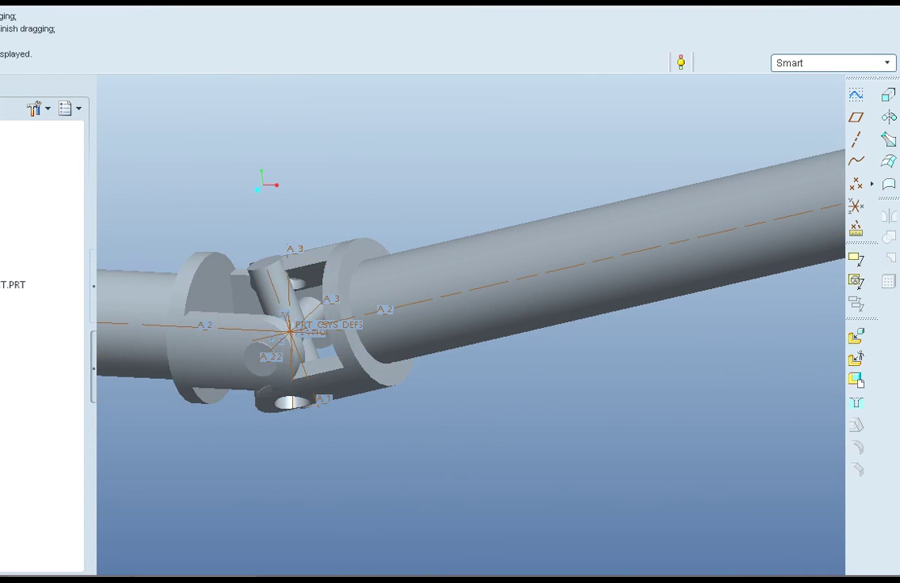
# Redefine the second rod's placement and remove the component and assembly zero references from its rotation axis.
pyautogui.keyDown('shift'); pyautogui.moveTo(340, 429); pyautogui.dragTo(438, 415, button='middle'); pyautogui.keyUp('shift')
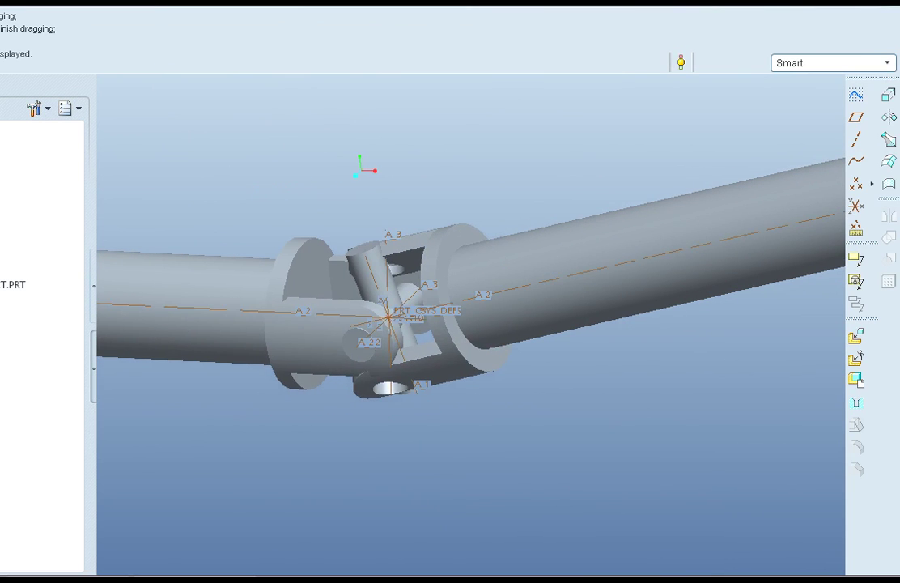
pyautogui.rightClick(2, 318)
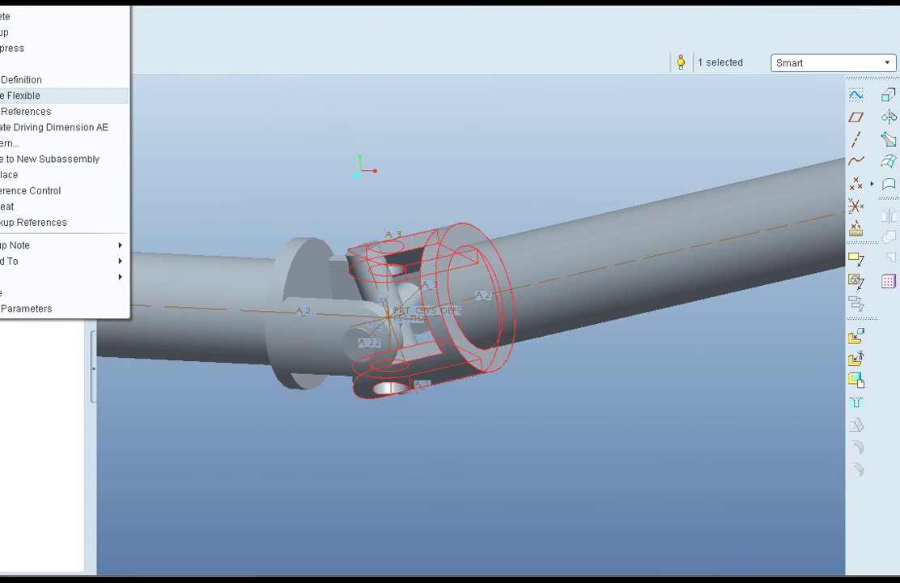
pyautogui.click(3, 80)
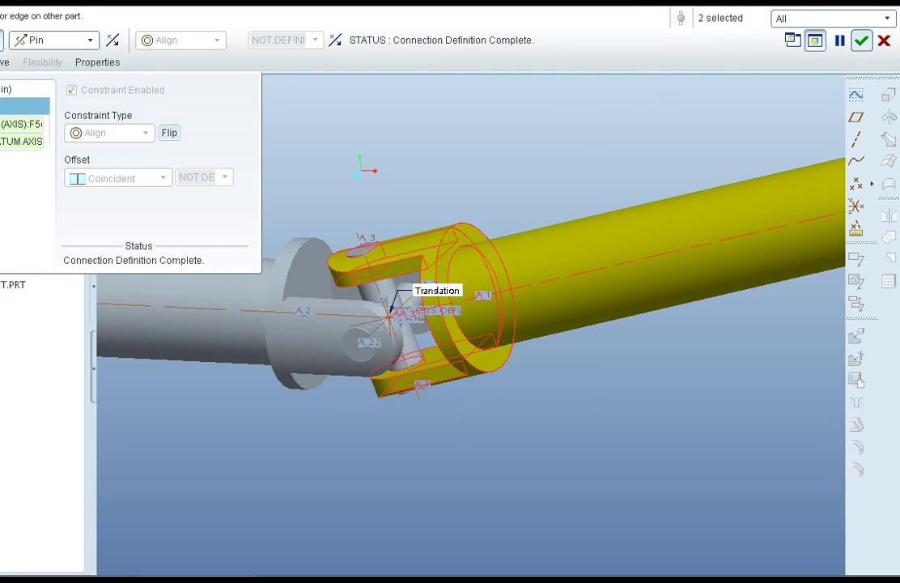
pyautogui.click(3, 174)
pyautogui.rightClick(7, 156)
pyautogui.click(9, 164)
pyautogui.rightClick(8, 174)
pyautogui.click(10, 183)
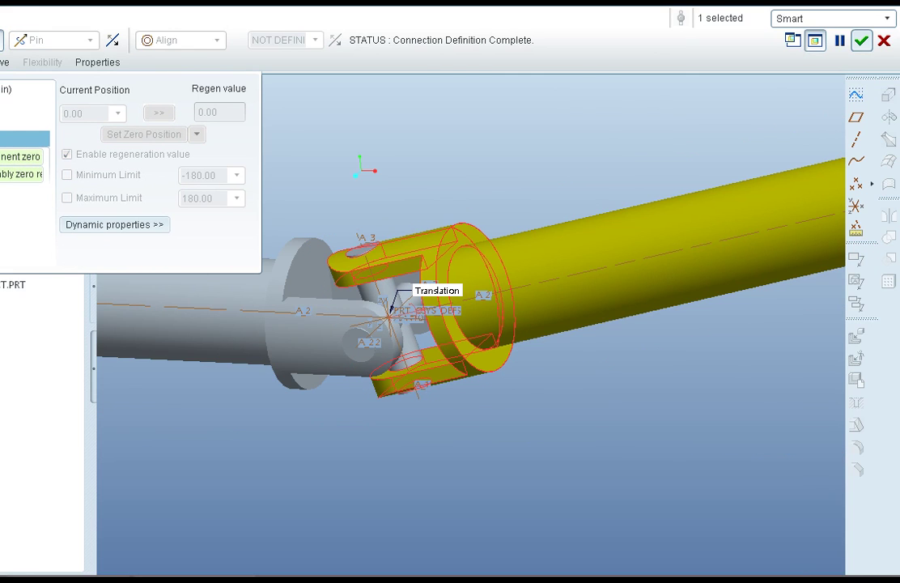
# Add another connection set of type Cylinder to the second rod's placement and activate its component reference.
pyautogui.click(5, 192)
pyautogui.click(89, 40)
pyautogui.click(46, 101)
pyautogui.click(21, 140)
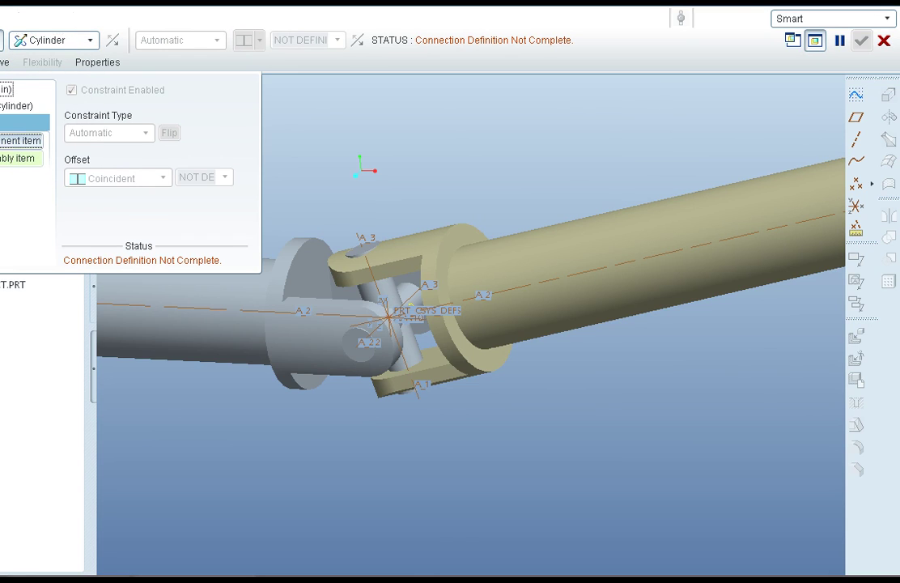
# Rotate the second rod slightly about its own long axis A_1 so its fork-hole axis separates from the cross pin's axis.
pyautogui.scroll(-2, 296, 261)
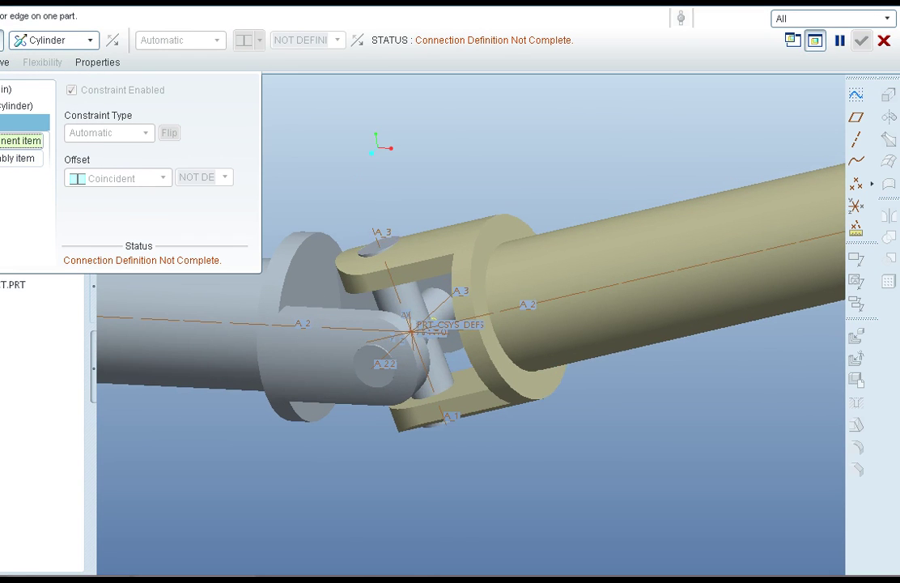
pyautogui.keyDown('shift'); pyautogui.moveTo(296, 261); pyautogui.dragTo(246, 306, button='middle'); pyautogui.keyUp('shift')
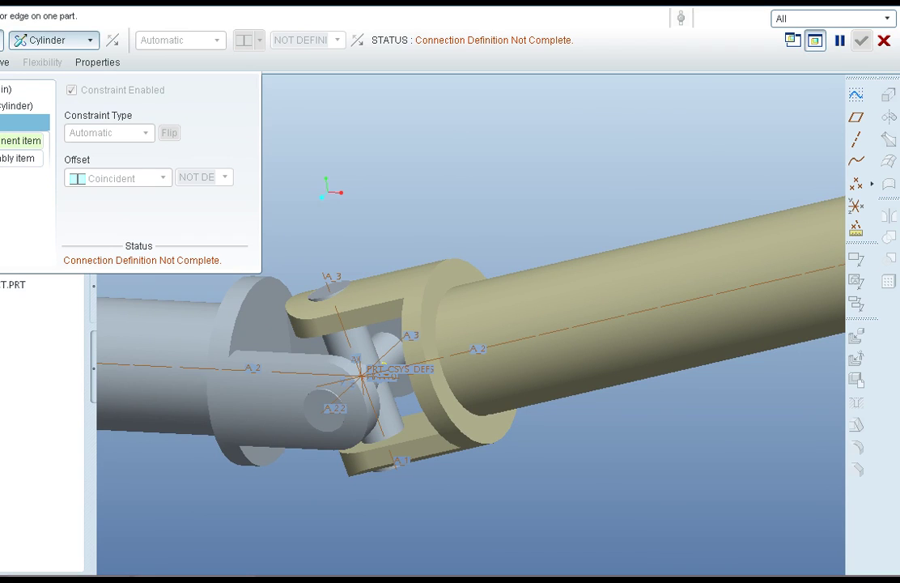
pyautogui.click(4, 62)
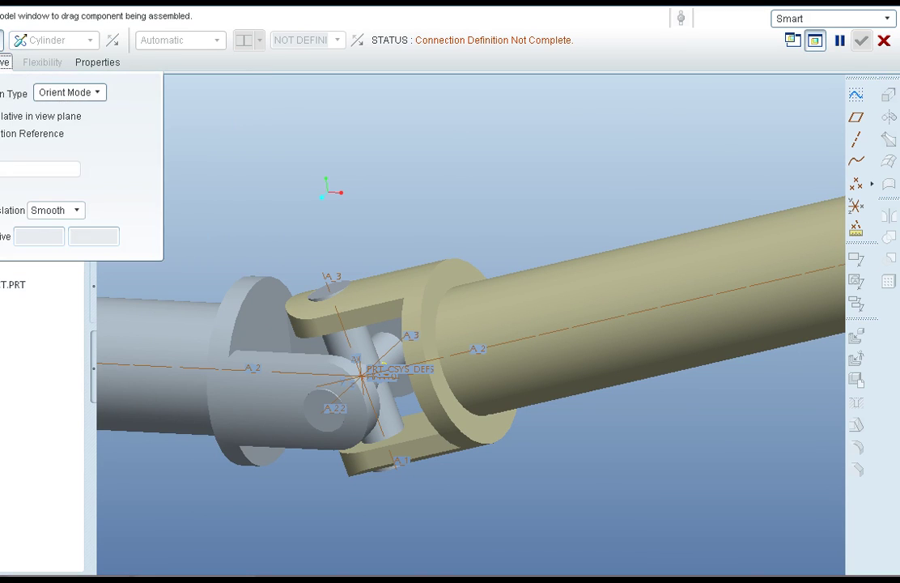
pyautogui.click(70, 92)
pyautogui.click(50, 135)
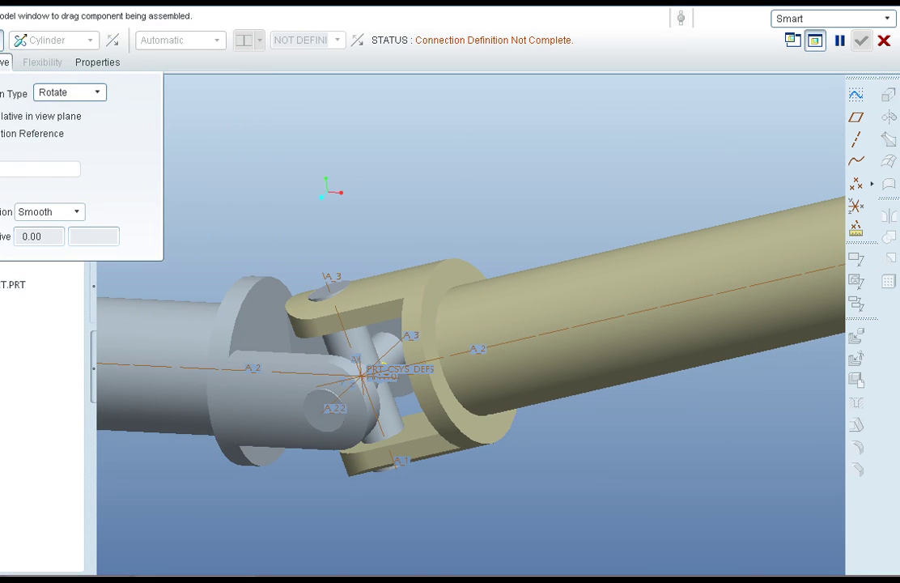
pyautogui.click(832, 18)
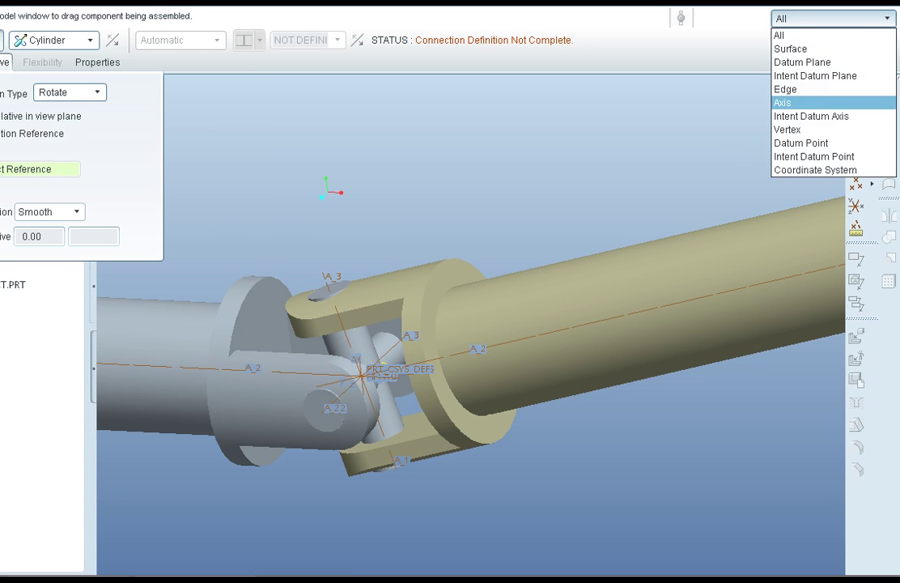
pyautogui.click(805, 103)
pyautogui.click(647, 311)
pyautogui.click(640, 323)
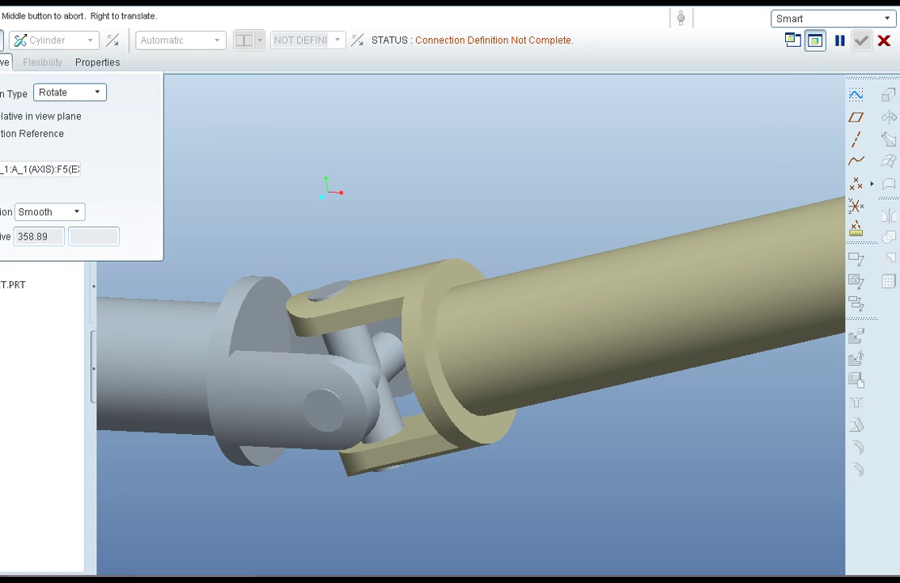
pyautogui.click(639, 324)
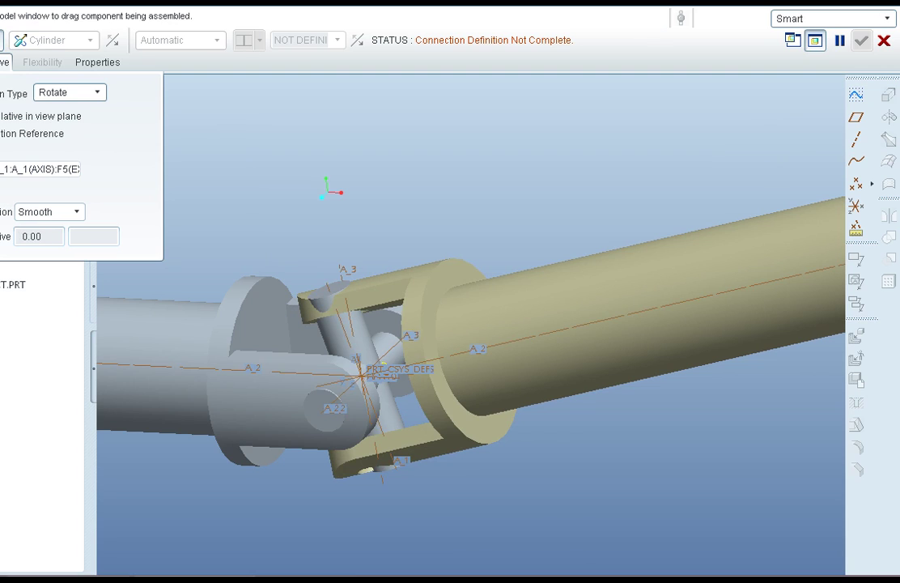
# Align the rod's fork-hole axis A_3 with the multi_connect cross pin's axis for the cylinder connection, and accept the placement.
pyautogui.click(0, 63)
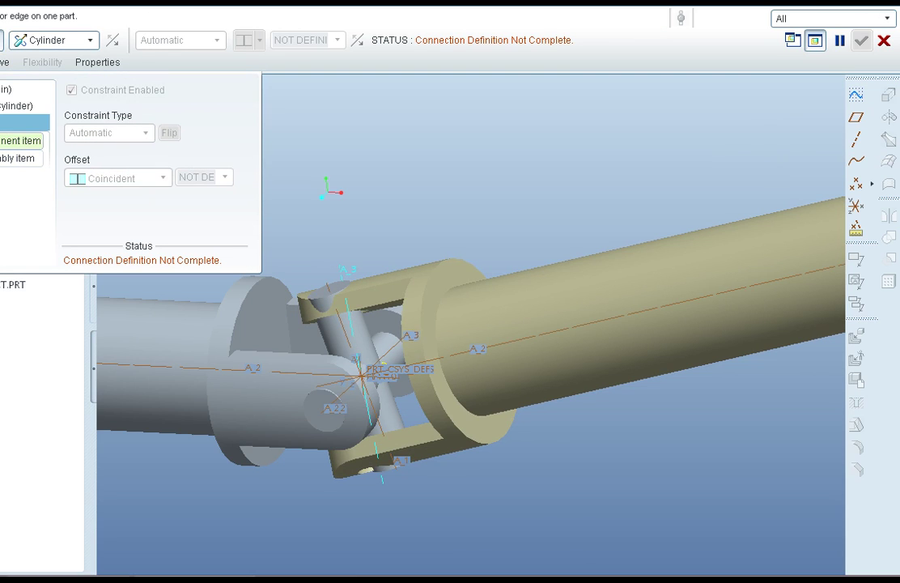
pyautogui.click(350, 318)
pyautogui.click(362, 370)
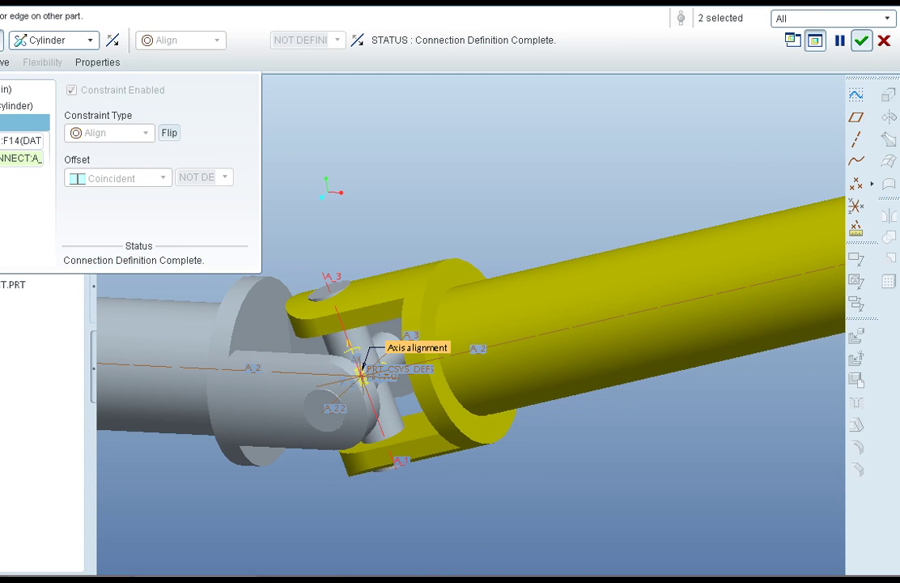
pyautogui.scroll(-2, 364, 373)
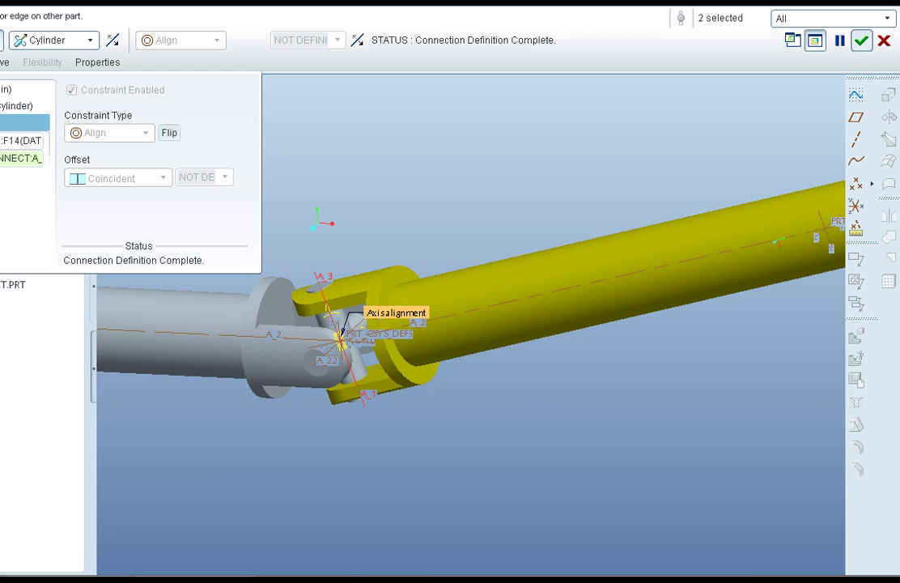
pyautogui.click(862, 40)
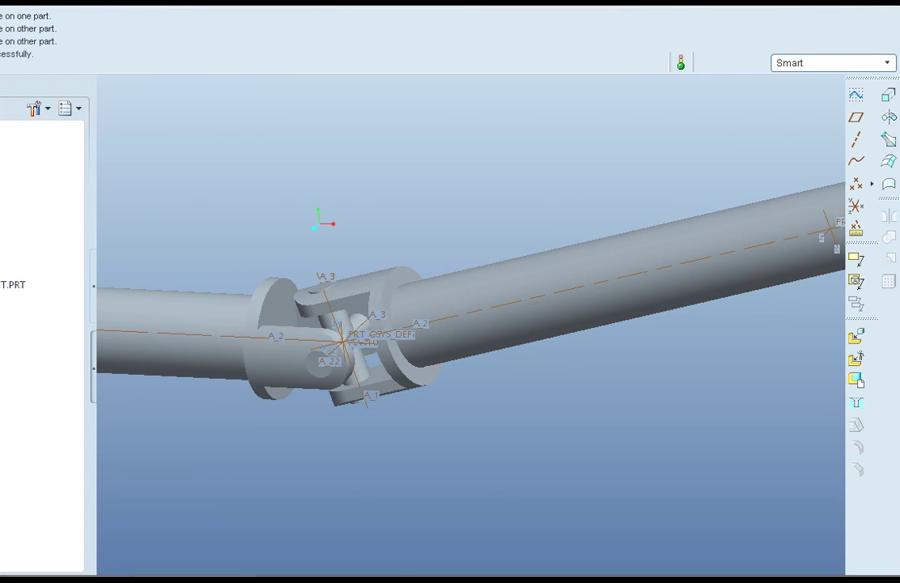
# Drag the second rod's fork to test the joint's rotation, and regenerate the assembly to restore its position.
pyautogui.click(344, 294)
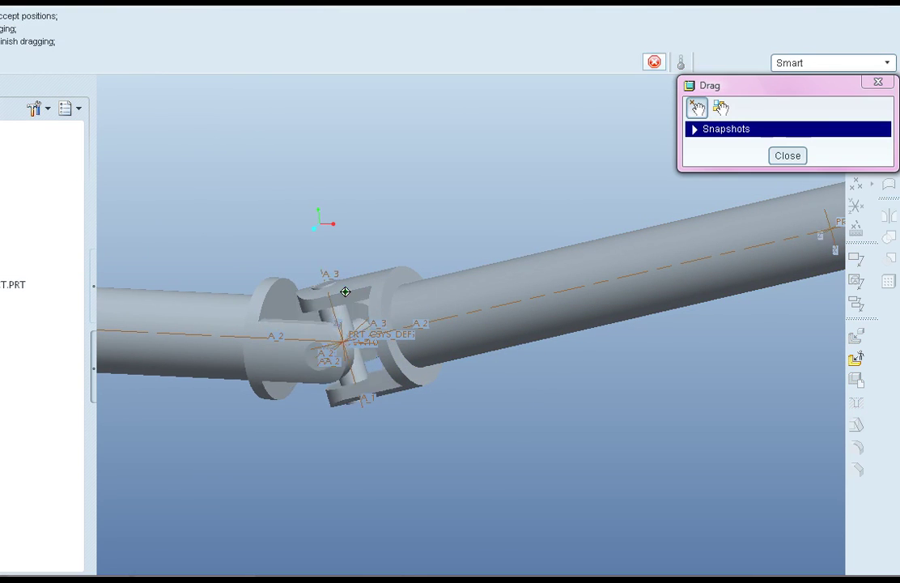
pyautogui.moveTo(350, 281)
pyautogui.mouseDown()
pyautogui.moveTo(382, 283)
pyautogui.moveTo(366, 275)
pyautogui.mouseUp()
pyautogui.middleClick(365, 275)
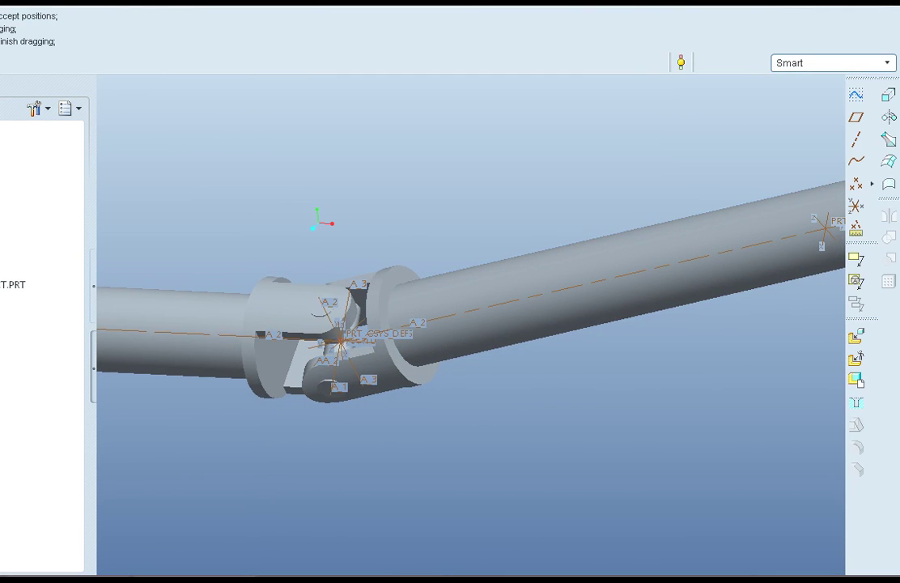
pyautogui.hotkey('ctrl', 'g')
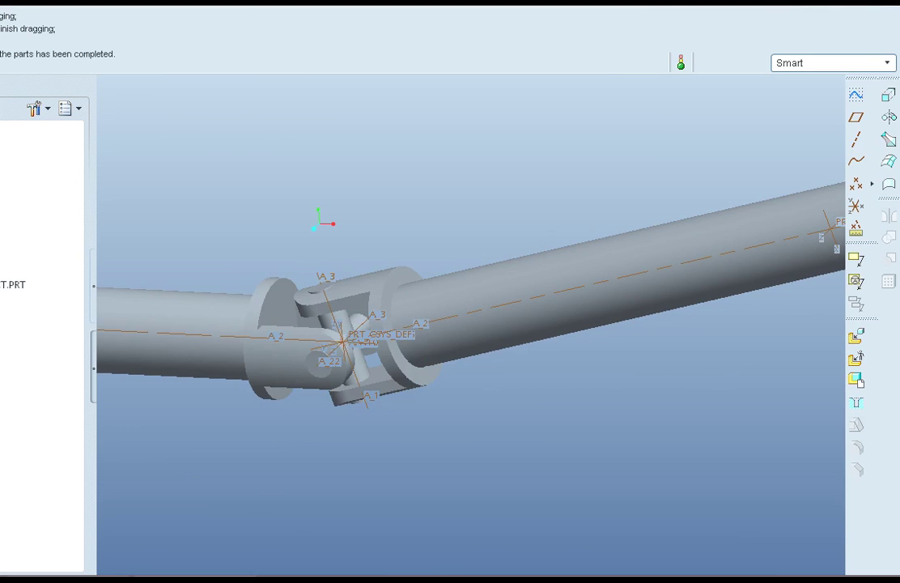
# Orient the assembly to a saved straight-on view and hide the datum axes, points and coordinate systems.
pyautogui.scroll(-5, 447, 326)
pyautogui.moveTo(446, 326); pyautogui.dragTo(477, 304, button='middle')
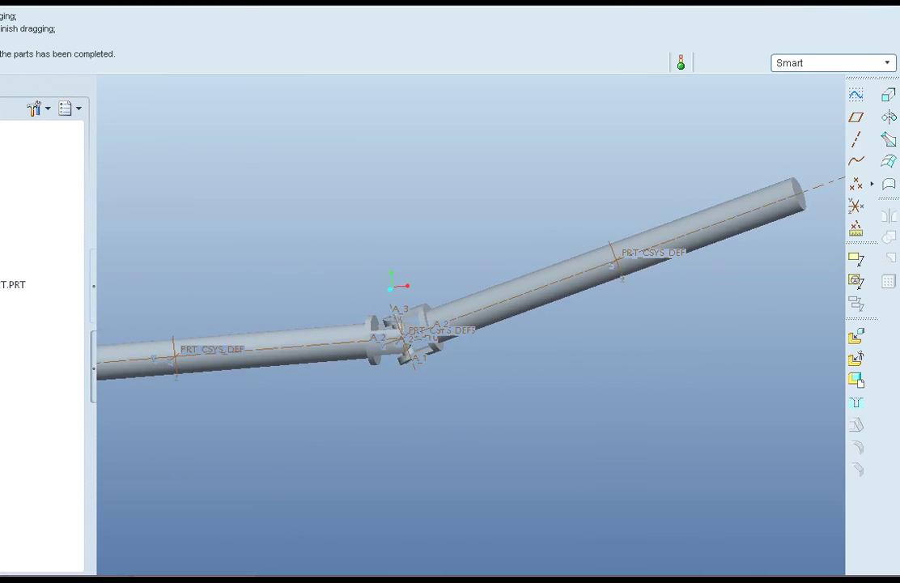
pyautogui.click(522, 3)
pyautogui.click(541, 72)
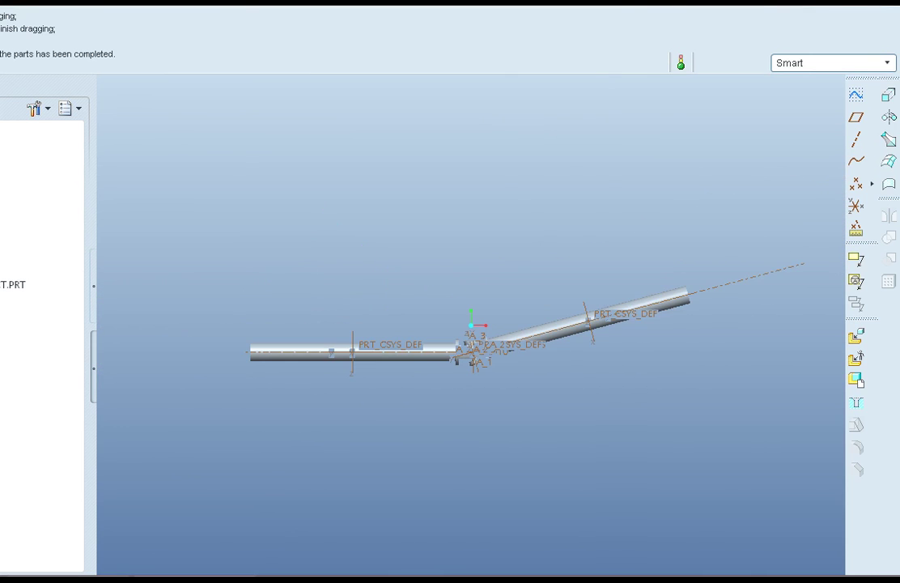
pyautogui.click(708, 3)
pyautogui.click(730, 4)
pyautogui.click(752, 3)
pyautogui.scroll(-3, 522, 379)
pyautogui.moveTo(447, 358)
pyautogui.keyDown('shift'); pyautogui.mouseDown(button='middle')
pyautogui.moveTo(485, 358)
pyautogui.moveTo(471, 359)
pyautogui.mouseUp(button='middle'); pyautogui.keyUp('shift')
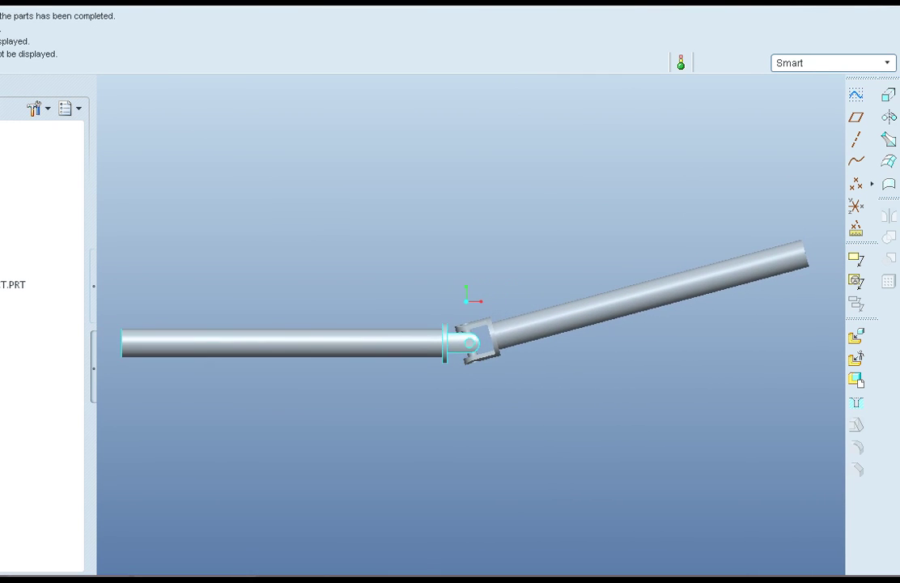
# Collapse the model tree to enlarge the graphics area around the joint.
pyautogui.click(93, 286)
pyautogui.scroll(-2, 349, 384)
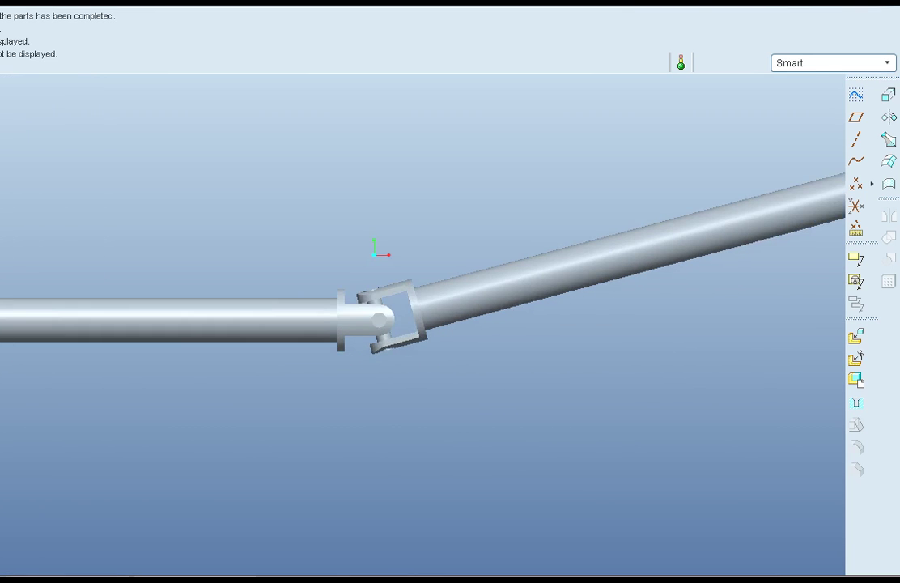
pyautogui.scroll(1, 349, 383)
pyautogui.keyDown('shift'); pyautogui.moveTo(344, 381); pyautogui.dragTo(321, 454, button='middle'); pyautogui.keyUp('shift')
pyautogui.scroll(-1, 305, 416)
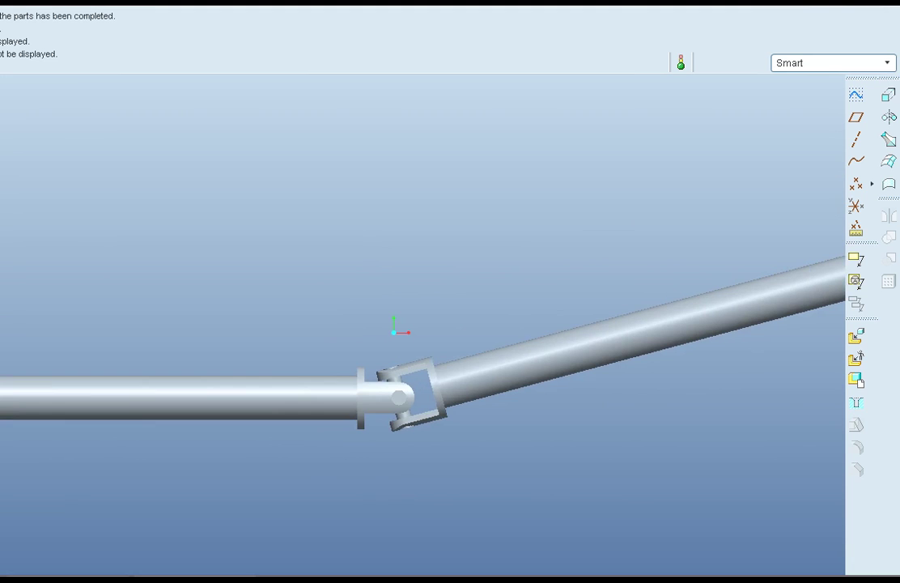
pyautogui.keyDown('shift'); pyautogui.moveTo(385, 452); pyautogui.dragTo(363, 453, button='middle'); pyautogui.keyUp('shift')
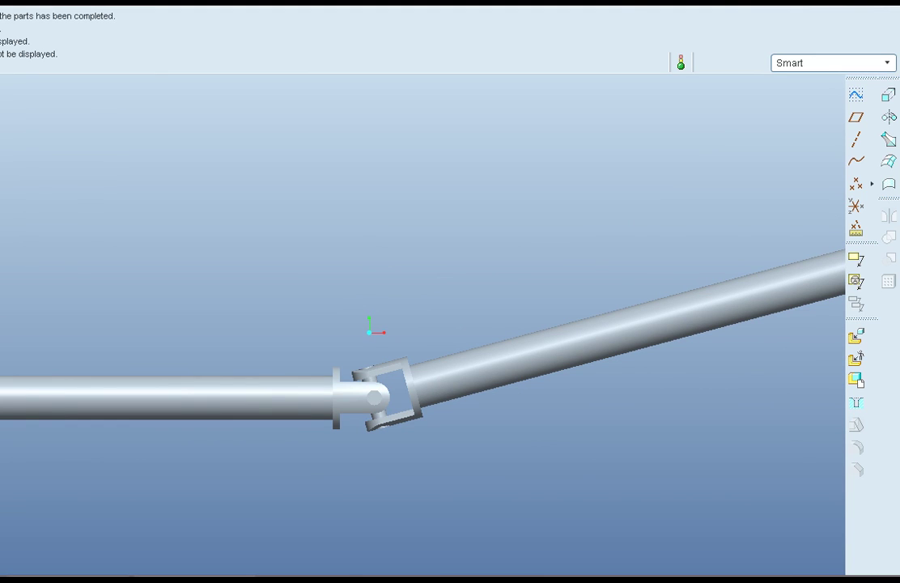
# Apply the blue appearance to the whole horizontal rod component.
pyautogui.click(385, 3)
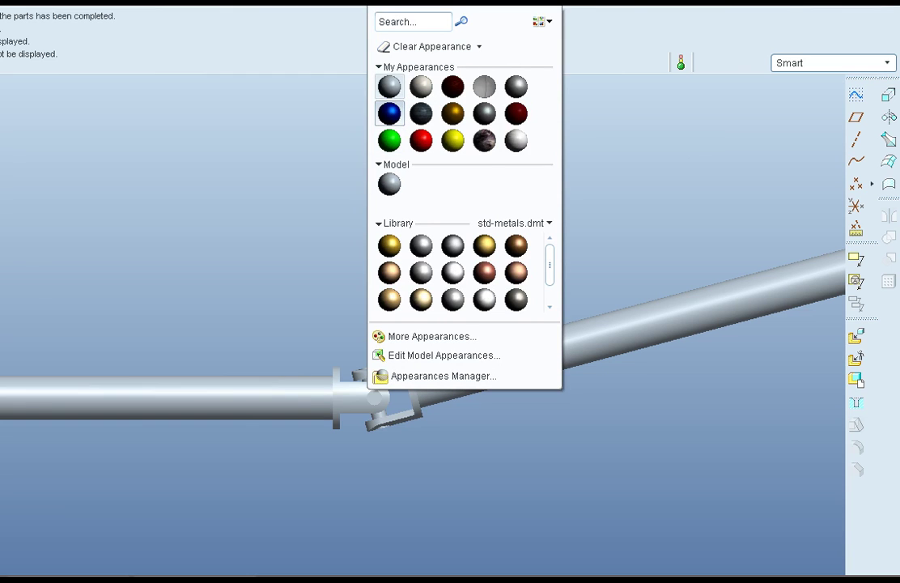
pyautogui.click(389, 113)
pyautogui.click(834, 63)
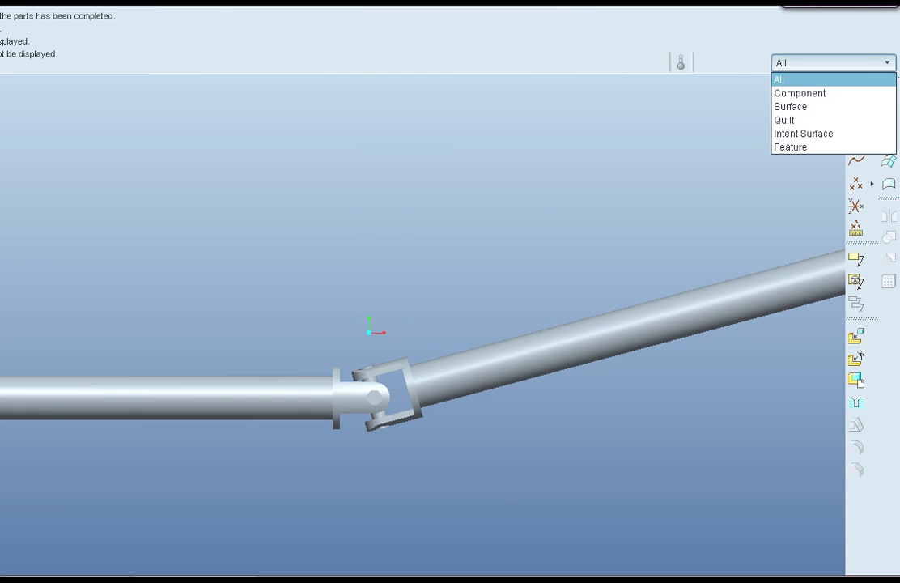
pyautogui.click(800, 93)
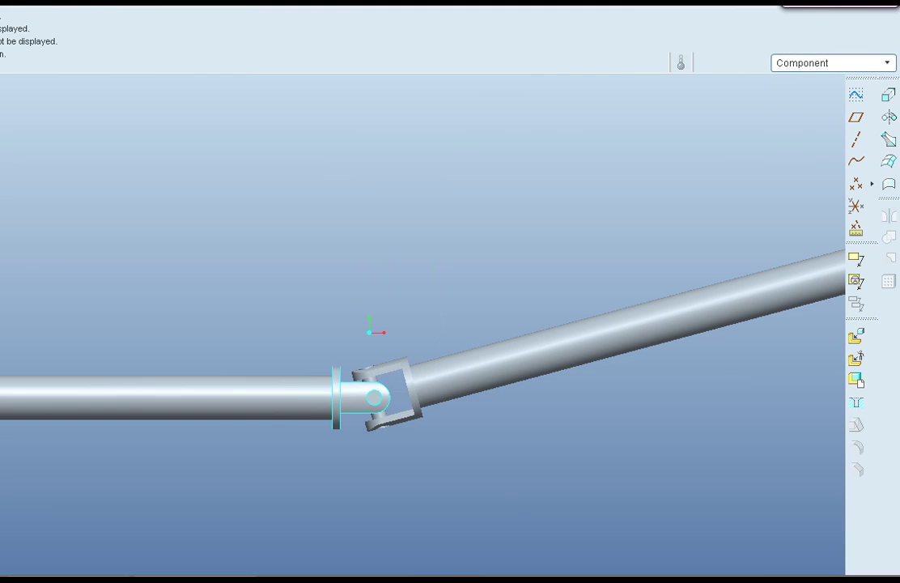
pyautogui.click(307, 397)
pyautogui.middleClick(308, 398)
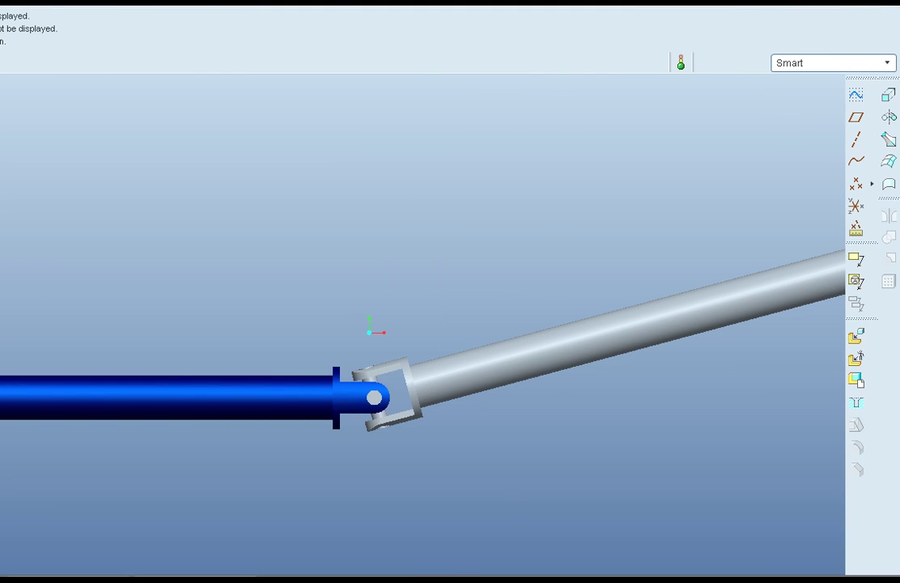
# Edit the rod's blue appearance to intensity 6, ambient 79, shine 6, highlight intensity 60 and reflection 56.
pyautogui.click(389, 2)
pyautogui.click(442, 355)
pyautogui.moveTo(7, 340)
pyautogui.mouseDown()
pyautogui.moveTo(0, 361)
pyautogui.moveTo(32, 361)
pyautogui.mouseUp()
pyautogui.moveTo(0, 405); pyautogui.dragTo(0, 405)
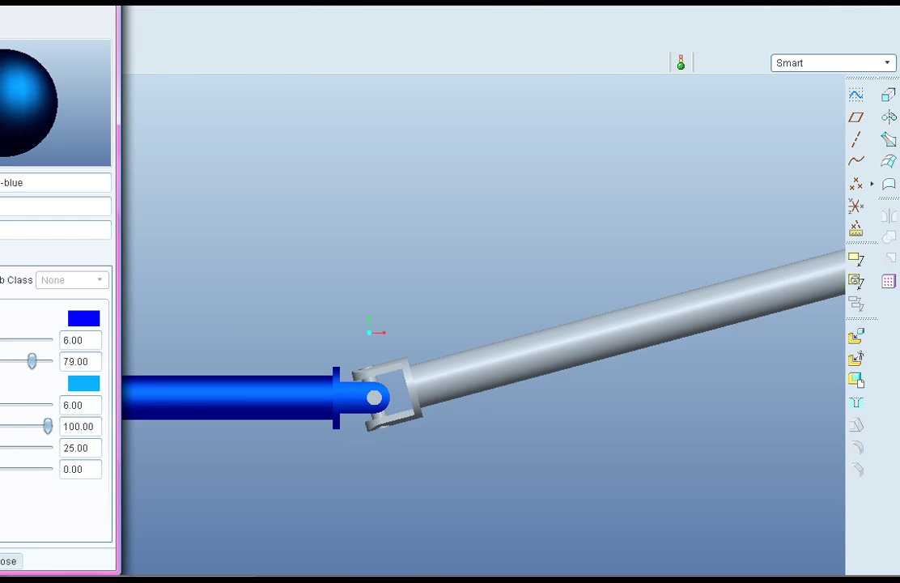
pyautogui.moveTo(0, 447); pyautogui.dragTo(18, 426)
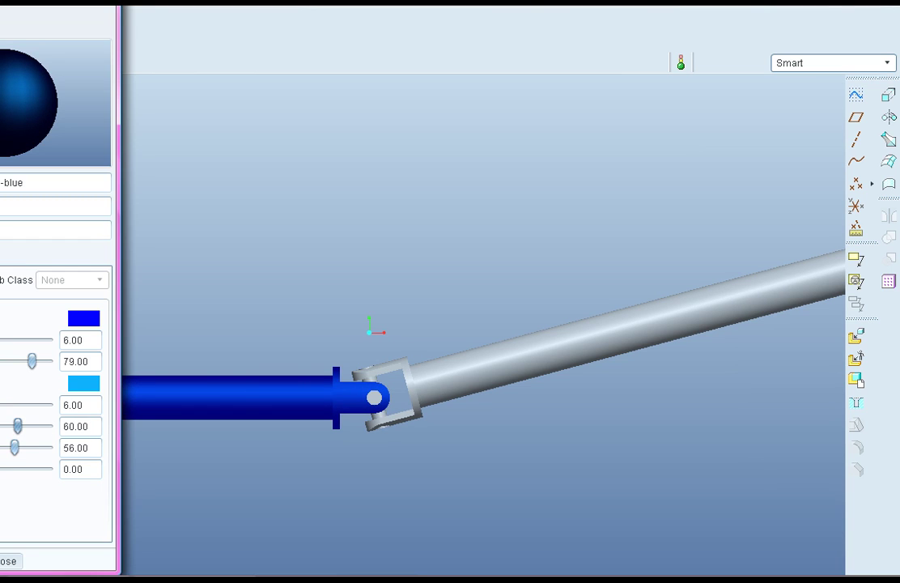
pyautogui.click(7, 561)
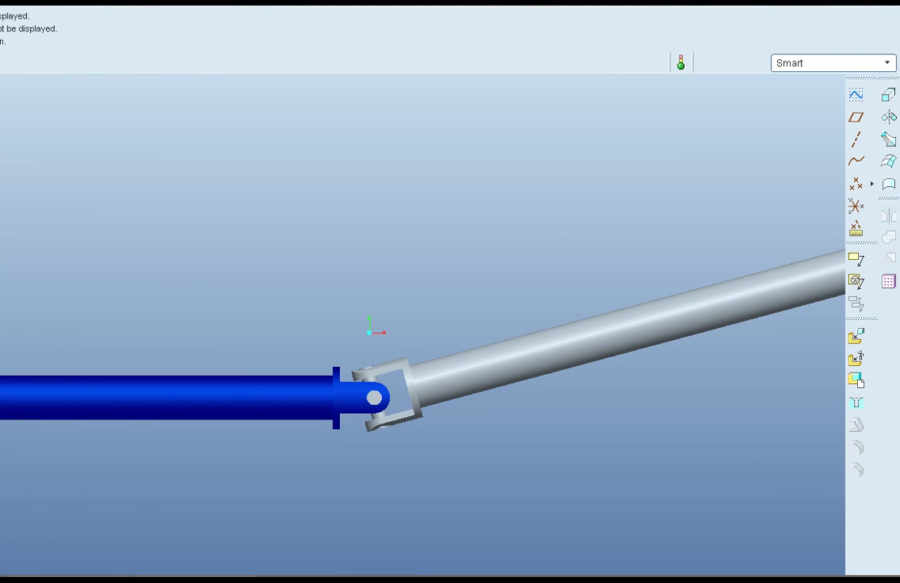
# Apply the plain yellow appearance to the whole angled rod component.
pyautogui.click(519, 3)
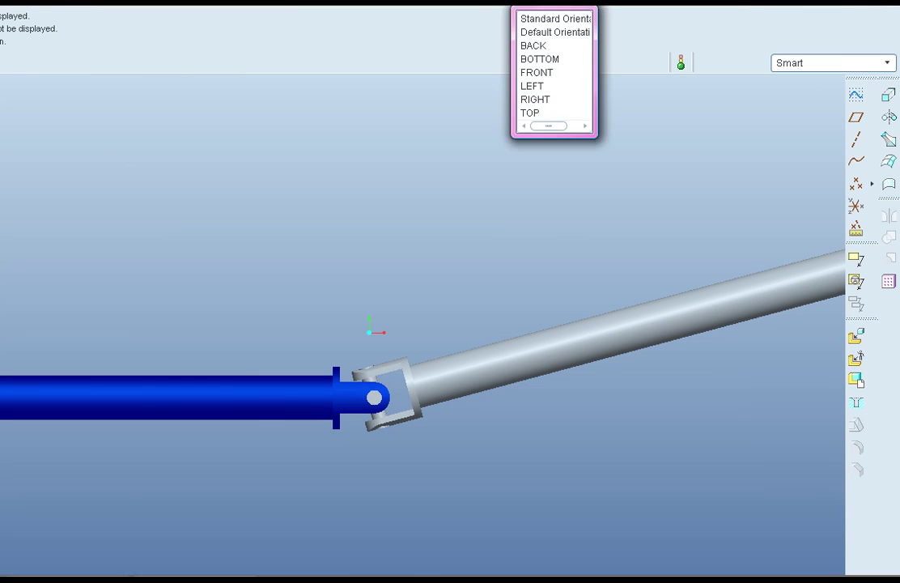
pyautogui.click(376, 3)
pyautogui.click(390, 4)
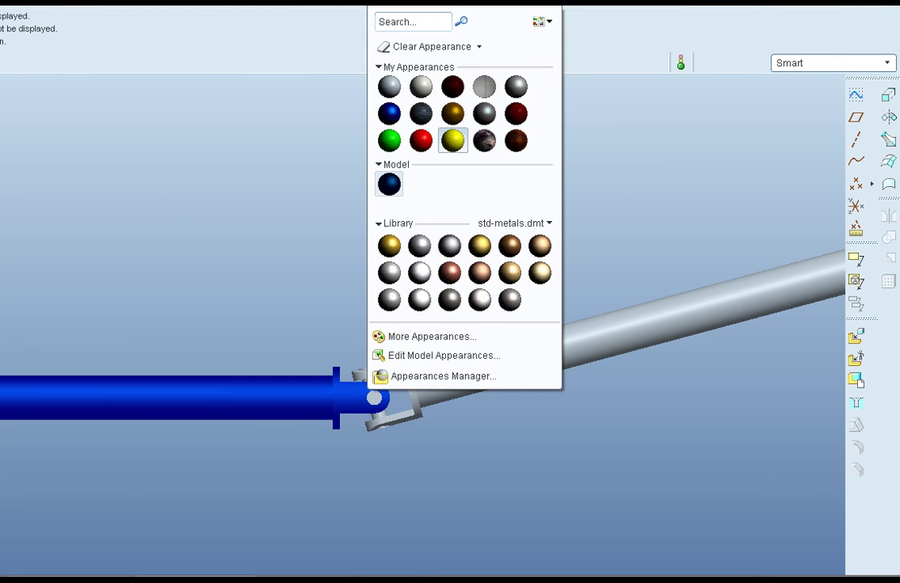
pyautogui.click(389, 86)
pyautogui.click(858, 63)
pyautogui.click(833, 93)
pyautogui.click(412, 395)
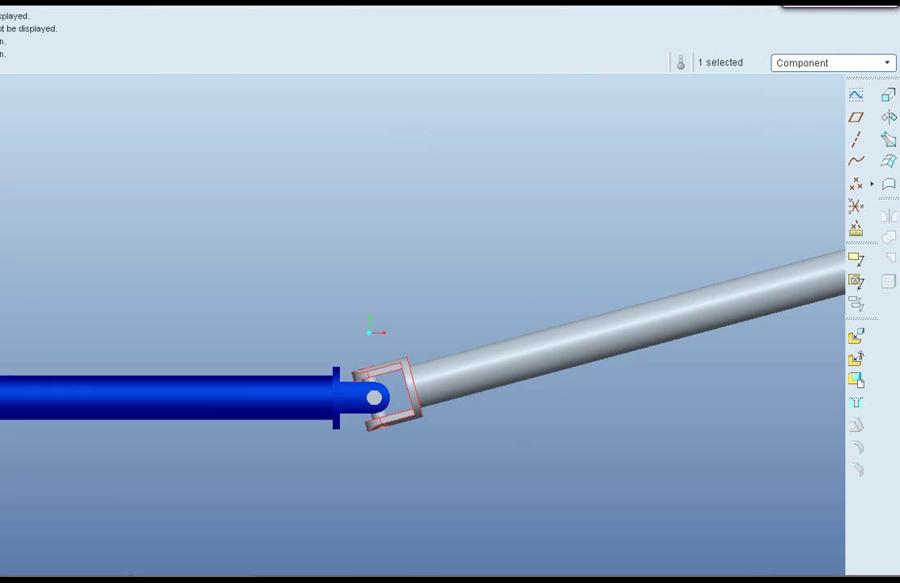
pyautogui.click(813, 1)
# Edit the angled rod's yellow appearance to intensity 35, ambient 56 and shine 15.
pyautogui.click(383, 2)
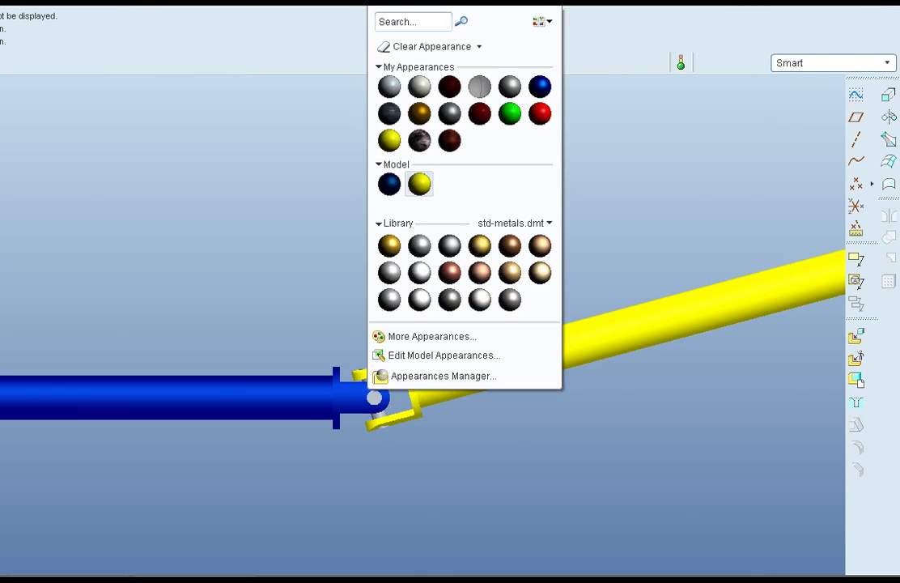
pyautogui.click(437, 355)
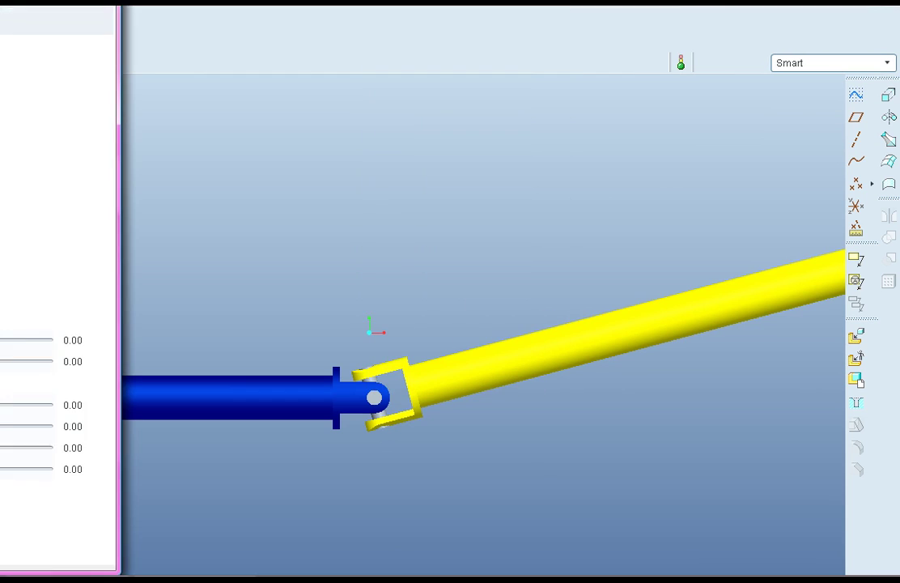
pyautogui.moveTo(39, 339); pyautogui.dragTo(14, 361)
pyautogui.moveTo(10, 404)
pyautogui.mouseDown()
pyautogui.moveTo(18, 404)
pyautogui.moveTo(0, 404)
pyautogui.mouseUp()
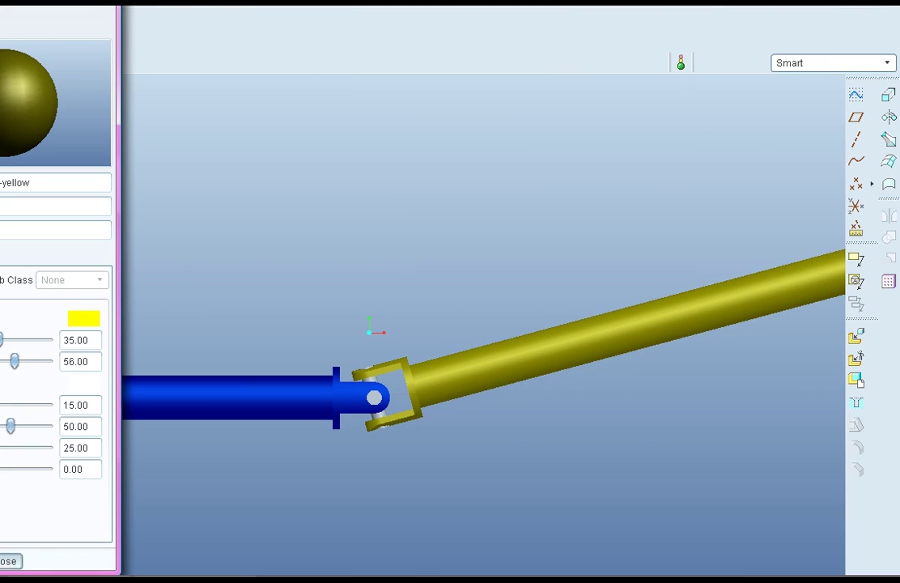
pyautogui.click(6, 561)
# Apply the red appearance to the whole cross piece component between the two forks.
pyautogui.click(386, 3)
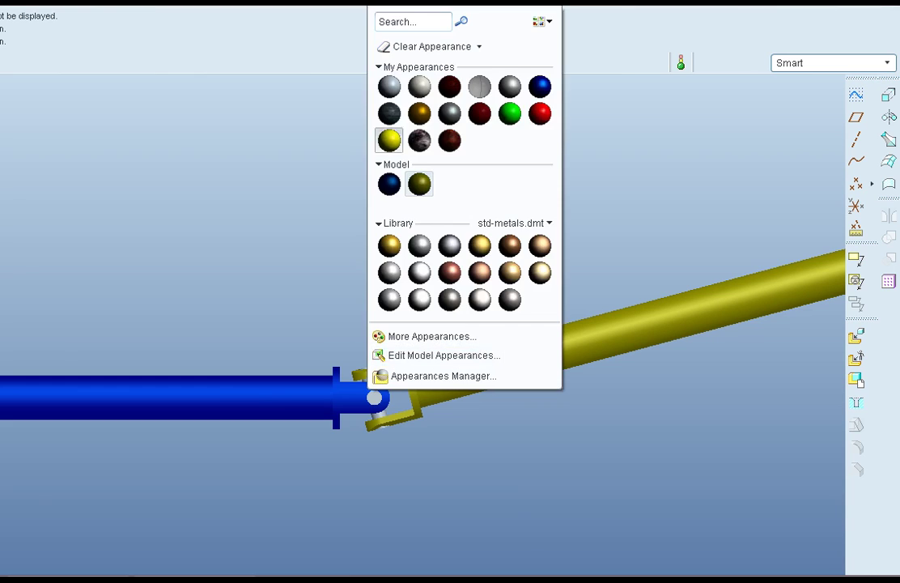
pyautogui.click(421, 141)
pyautogui.click(833, 63)
pyautogui.click(812, 93)
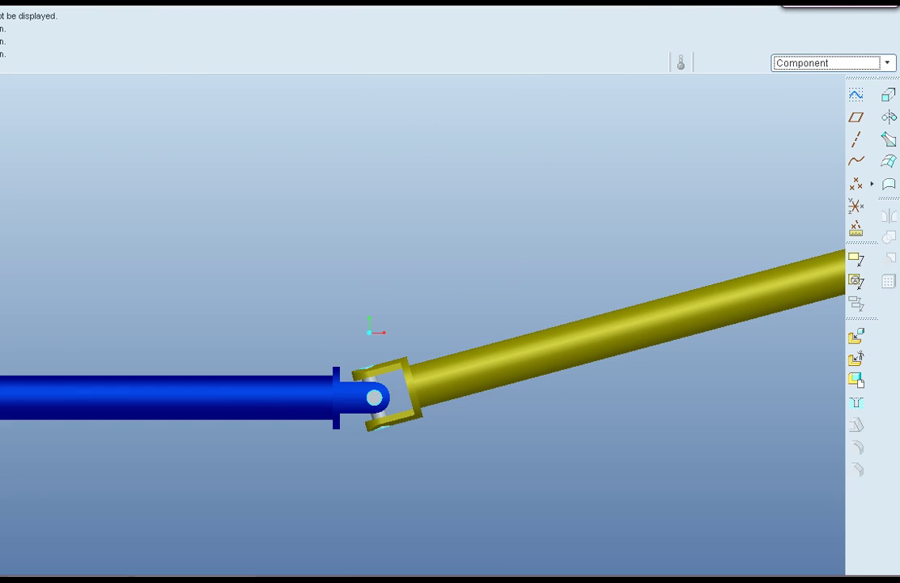
pyautogui.click(374, 397)
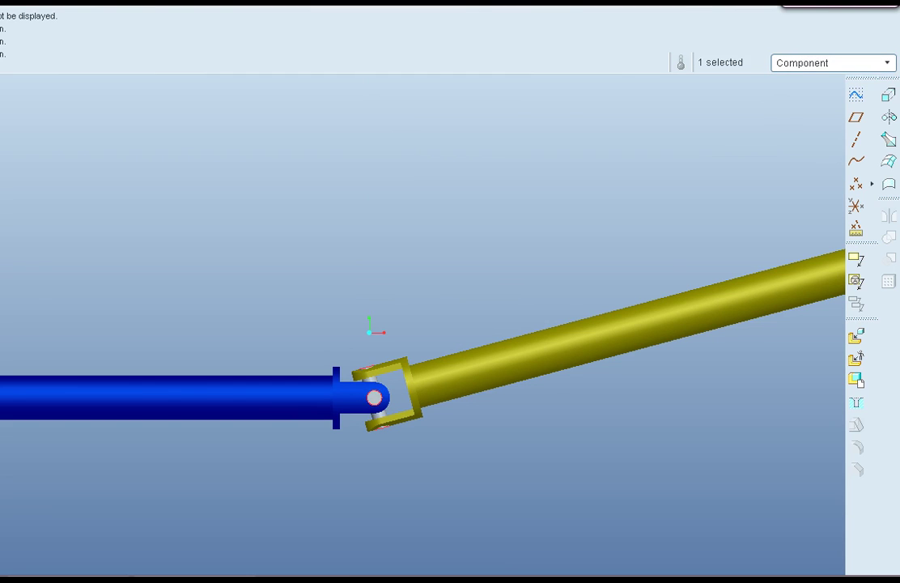
pyautogui.click(815, 3)
# Edit the cross piece's red appearance to intensity 36, ambient 87, shine 27 and highlight intensity 88.
pyautogui.click(378, 3)
pyautogui.click(442, 355)
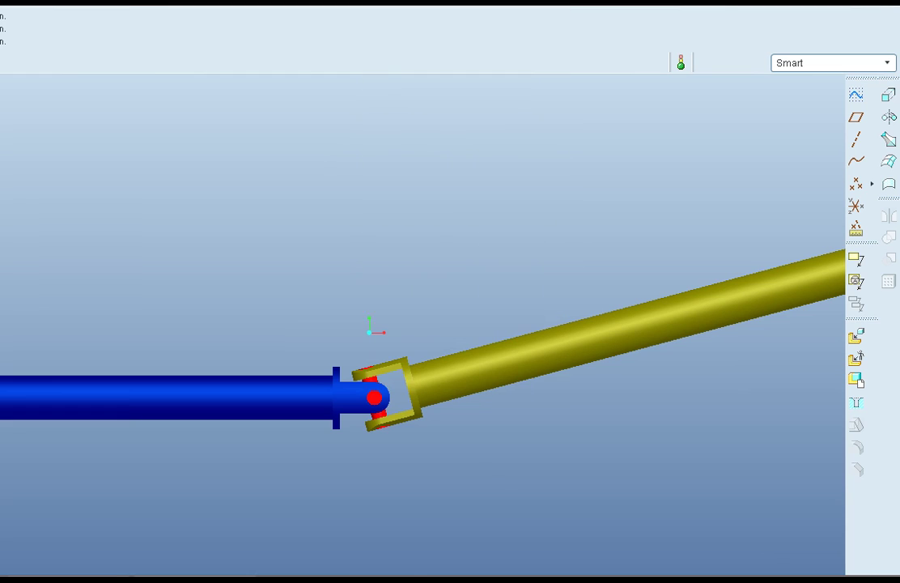
pyautogui.moveTo(40, 340)
pyautogui.mouseDown()
pyautogui.moveTo(0, 340)
pyautogui.moveTo(22, 360)
pyautogui.moveTo(10, 361)
pyautogui.moveTo(37, 361)
pyautogui.moveTo(2, 340)
pyautogui.mouseUp()
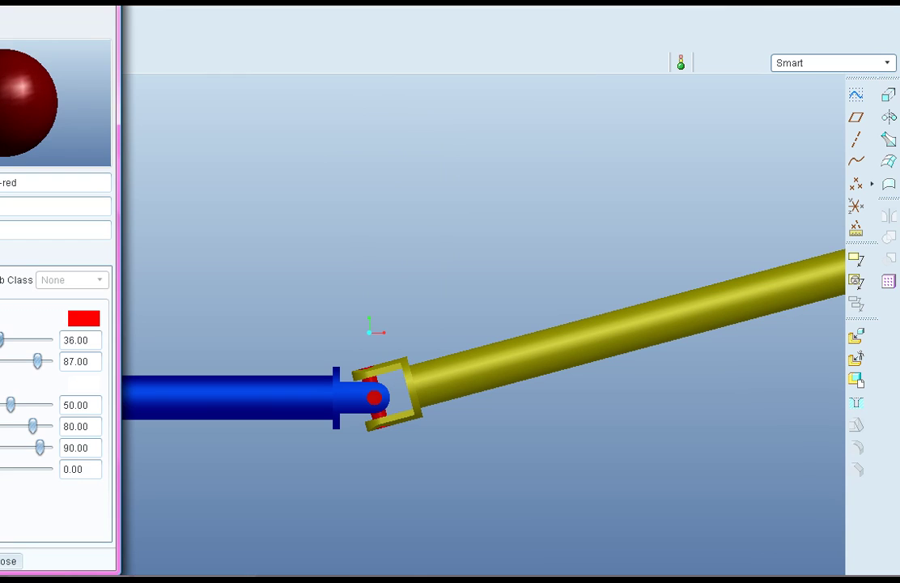
pyautogui.moveTo(9, 404)
pyautogui.mouseDown()
pyautogui.moveTo(30, 405)
pyautogui.moveTo(0, 404)
pyautogui.moveTo(13, 425)
pyautogui.moveTo(38, 426)
pyautogui.mouseUp()
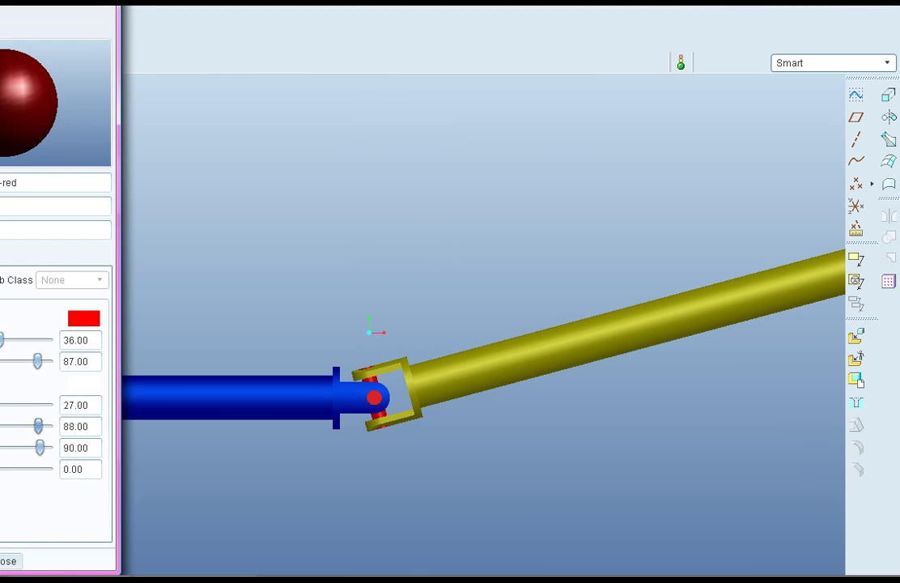
pyautogui.click(6, 560)
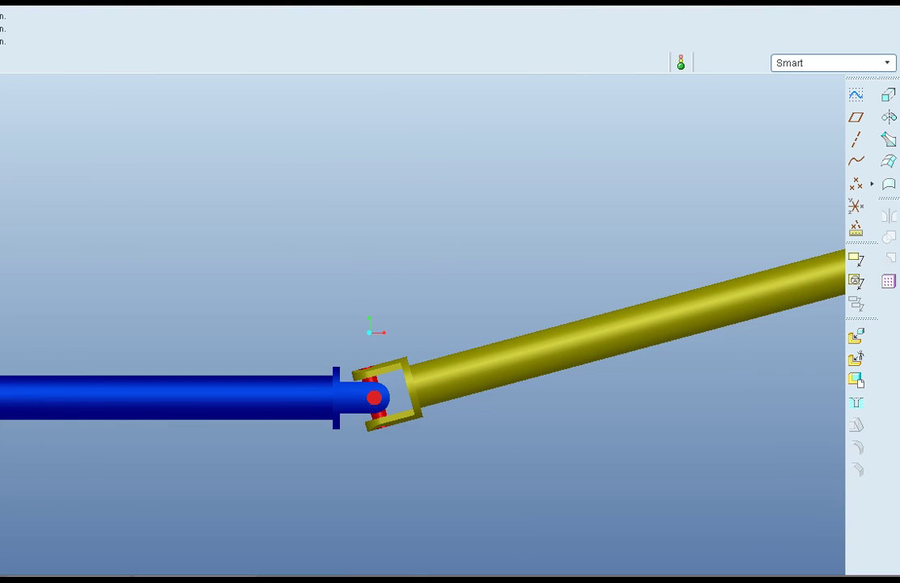
# Save the assembly U_JOINT.ASM in the Steering-Assembly folder.
pyautogui.hotkey('ctrl', 's')
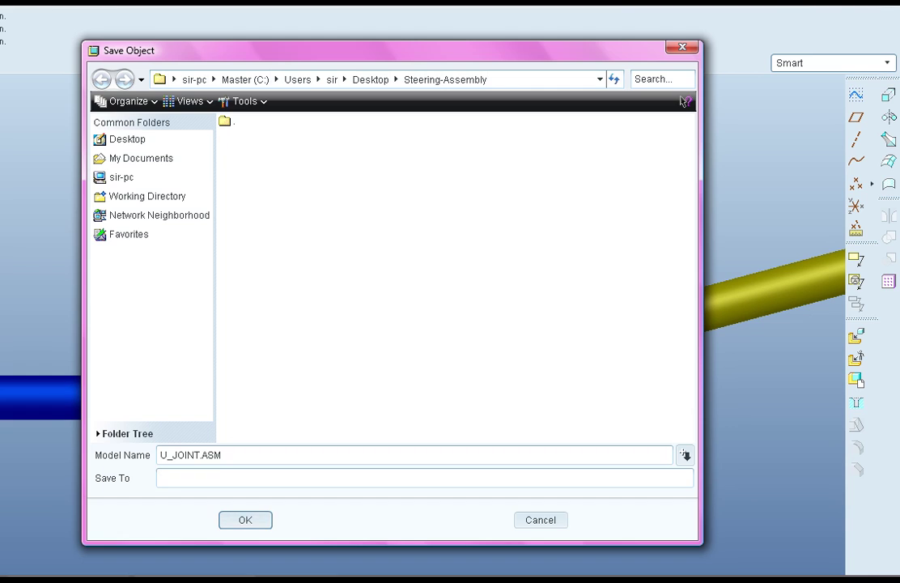